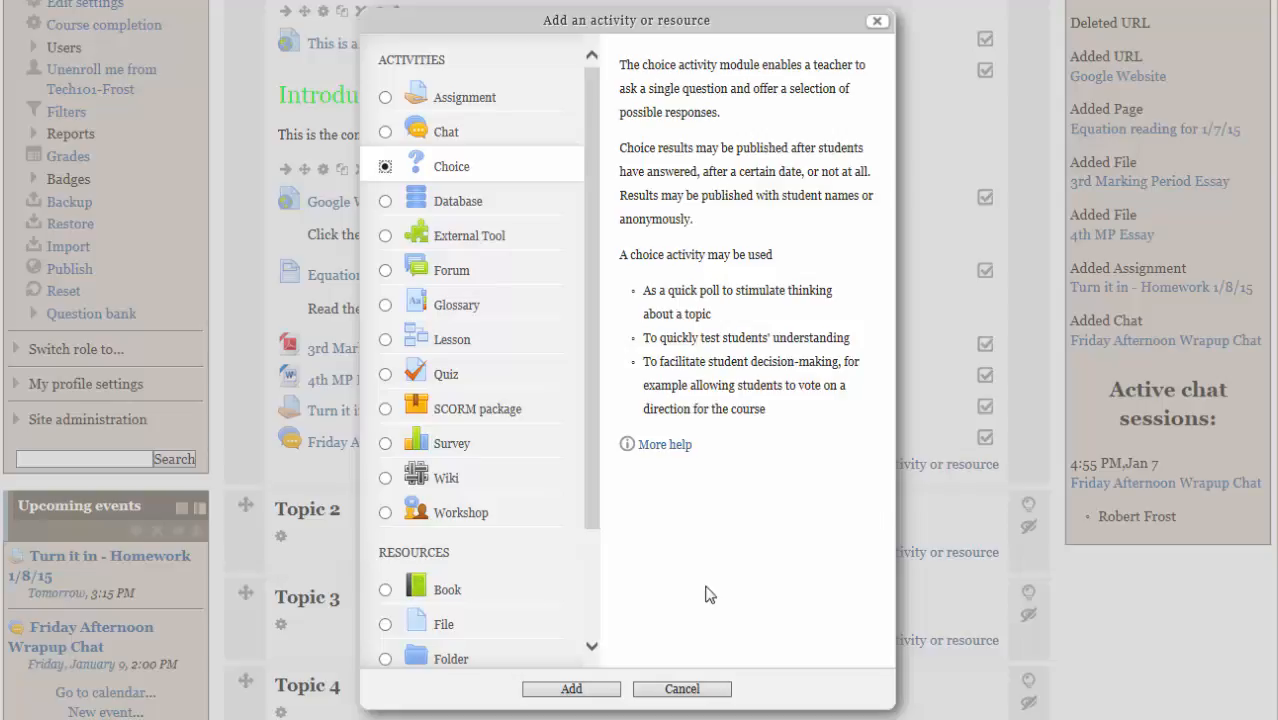
- Add a Choice activity to Topic 1 and name it "Christmas Party Vote"
left_click(574, 689)
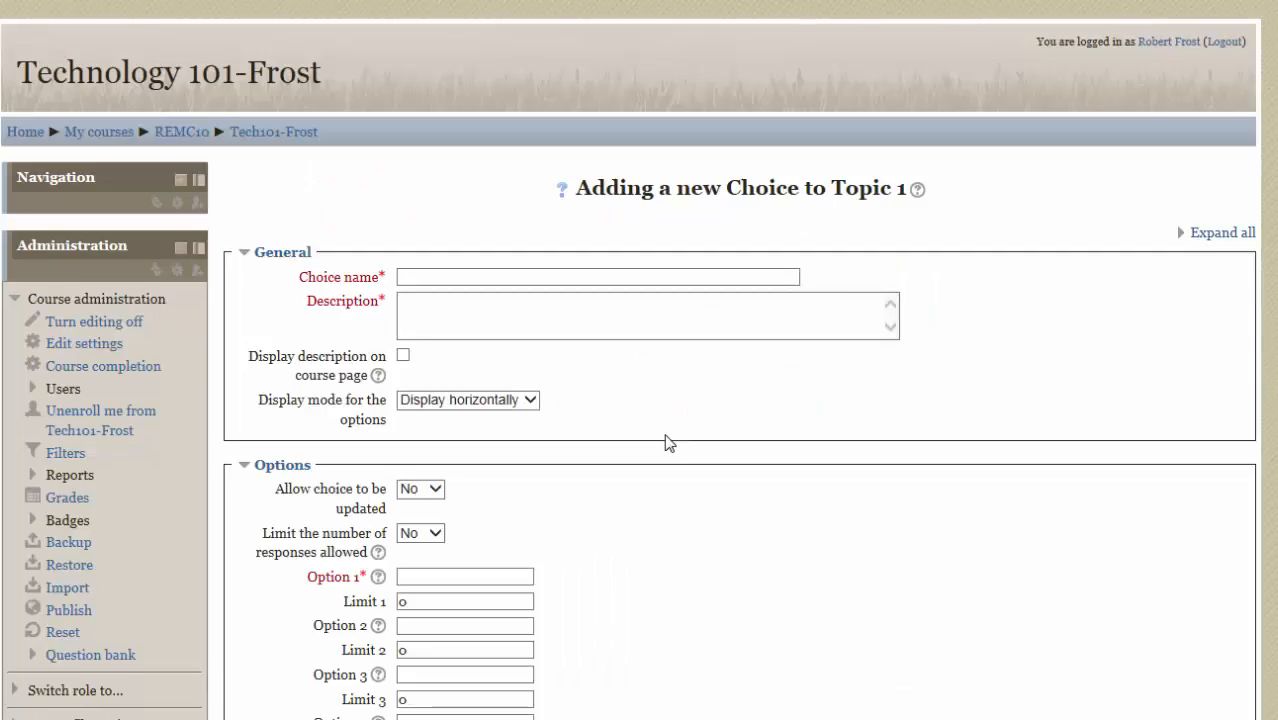
left_click(528, 276)
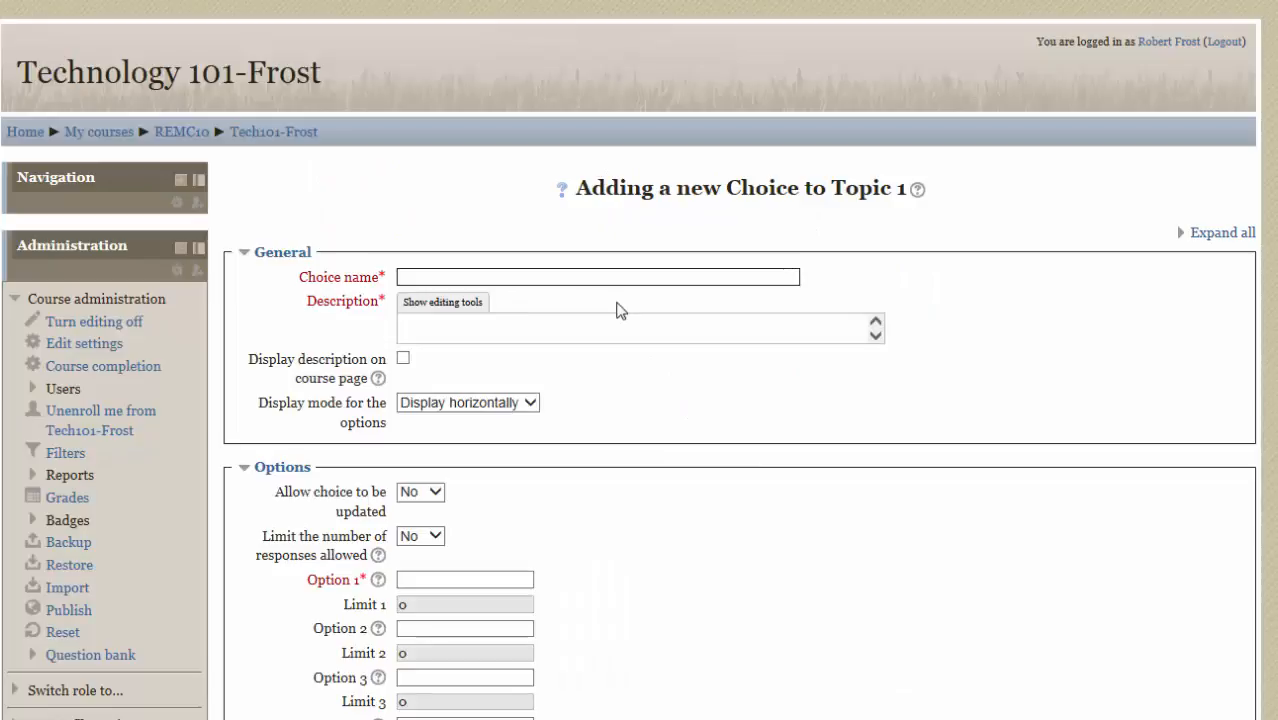
type("Christmas ar")
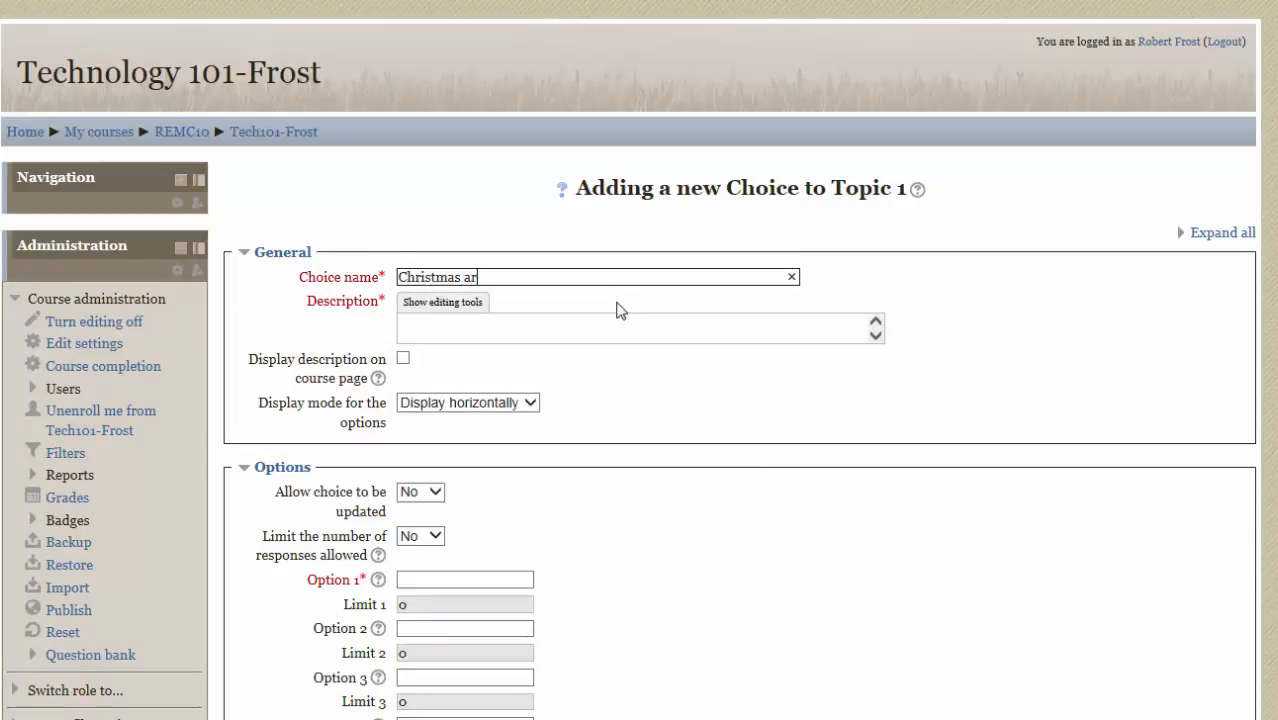
key("BackSpace")
key("BackSpace")
type("Party Vote")
key("Tab")
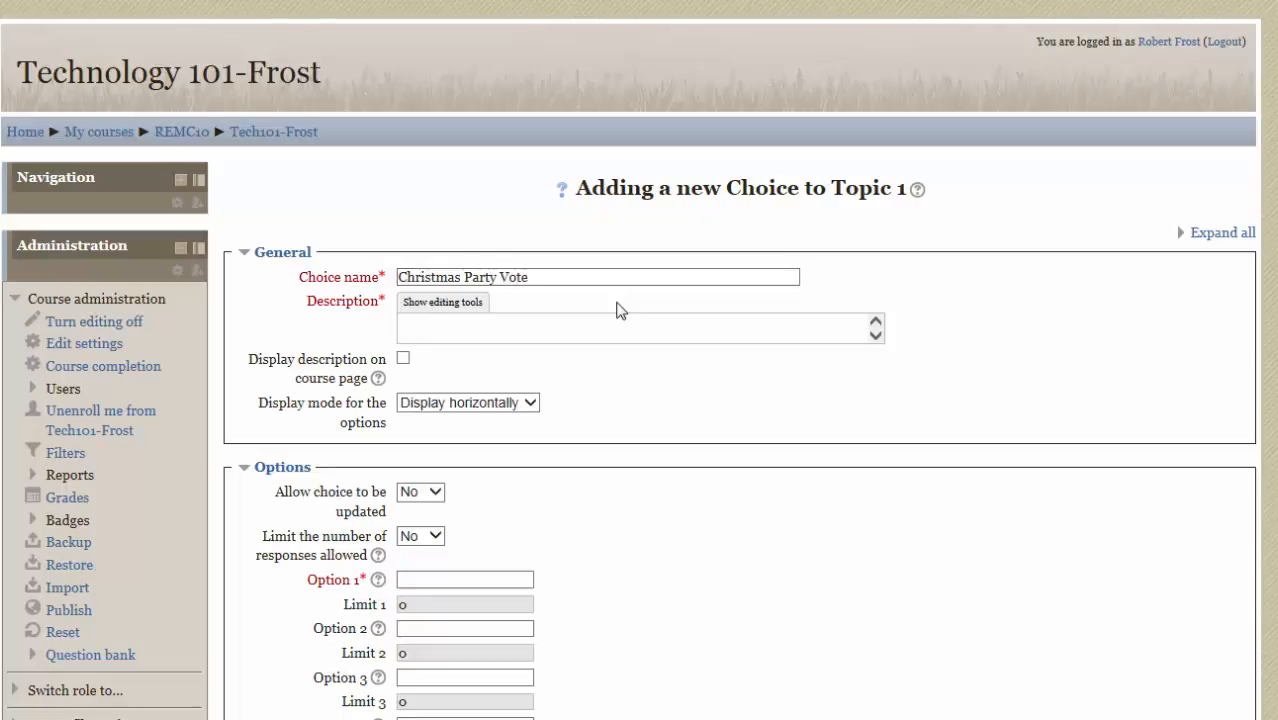
- Enter "Vote" as the choice description and set the options to display vertically
type("Vote")
left_click(446, 410)
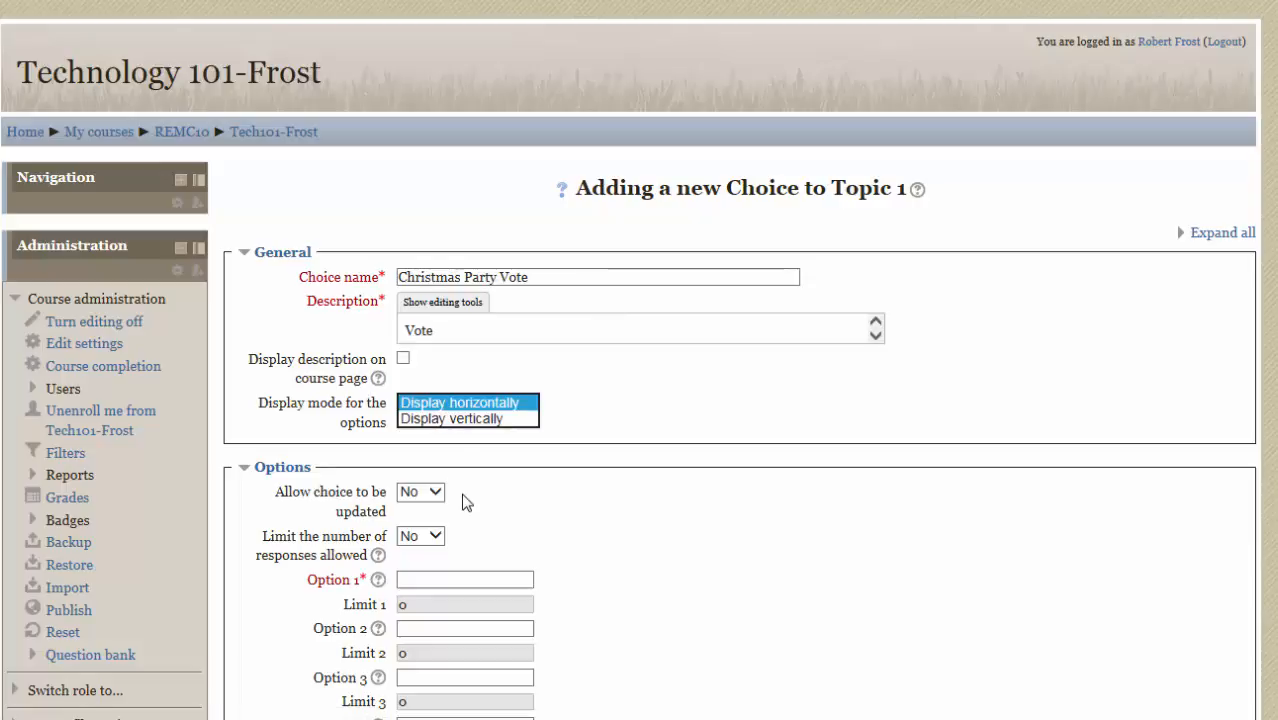
left_click(470, 419)
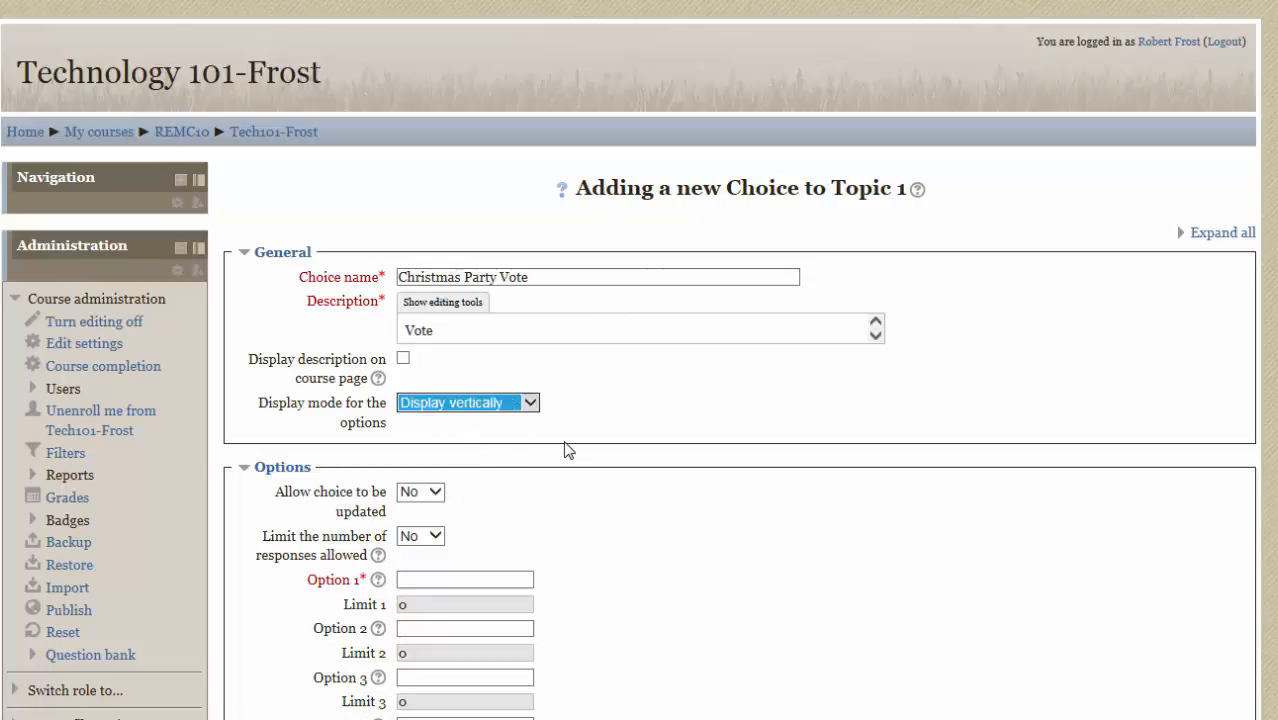
scroll(530, 493, "down", 1)
scroll(530, 493, "down", 3)
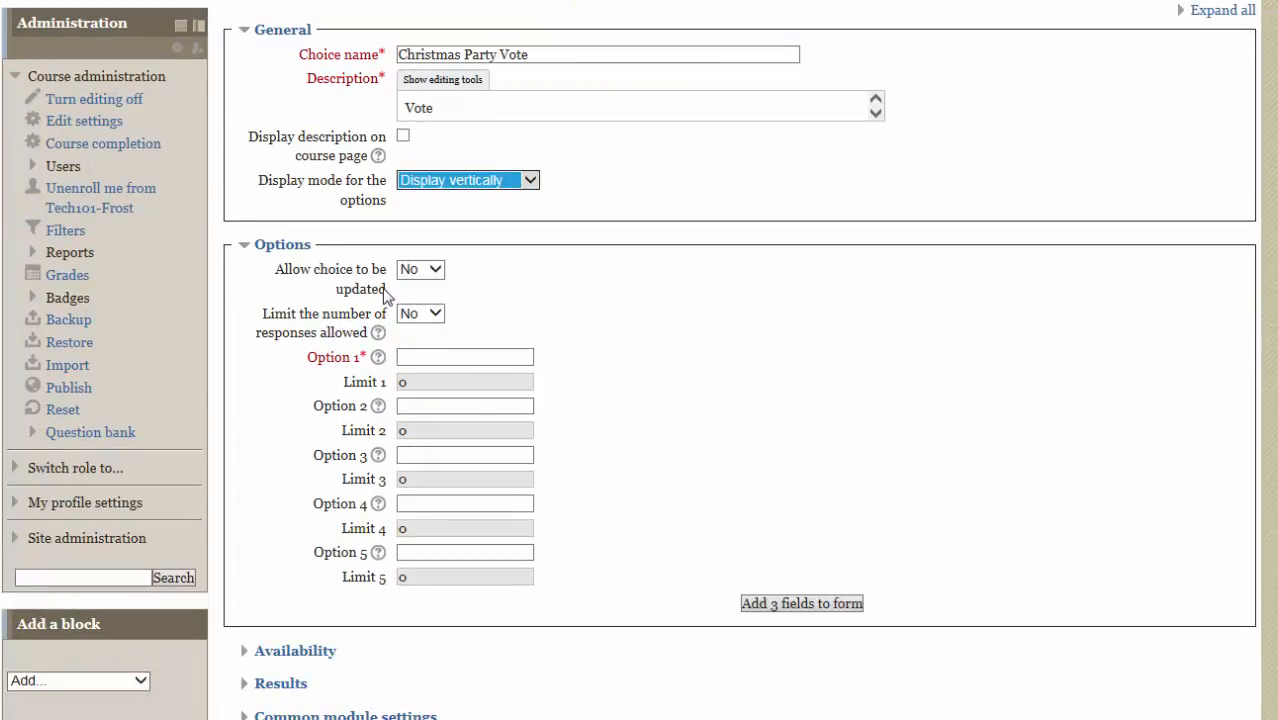
left_click(440, 272)
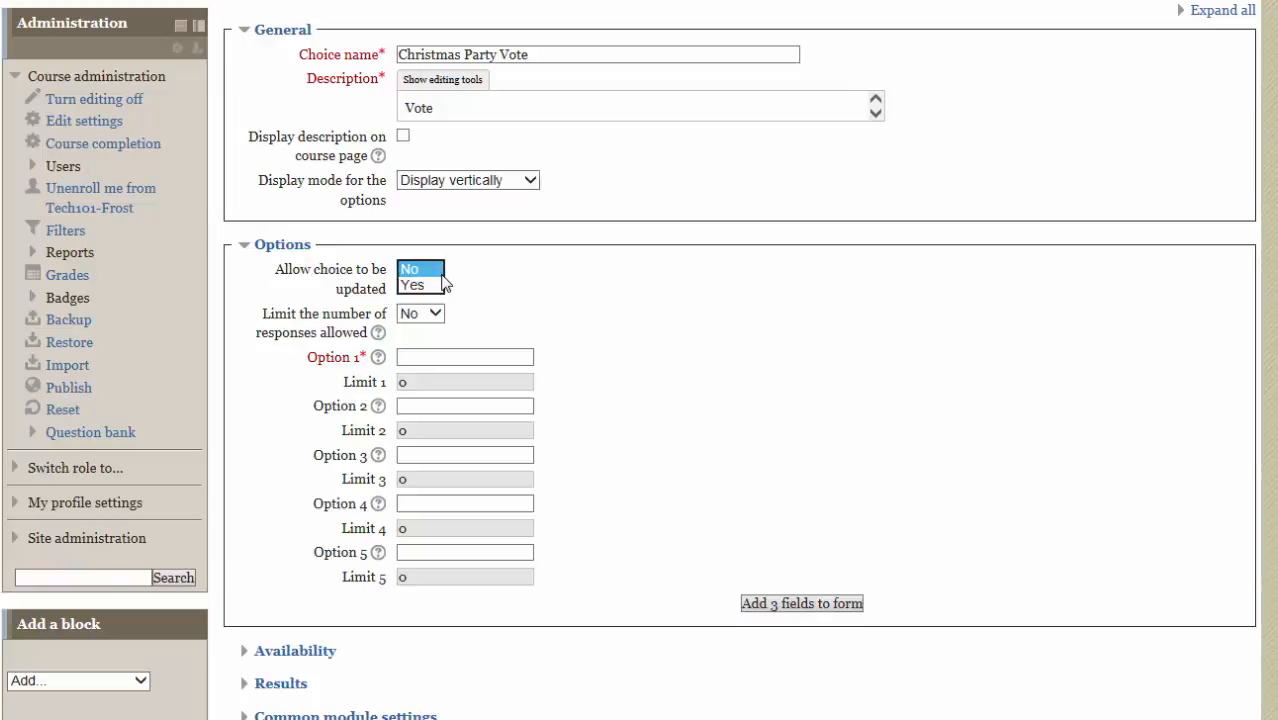
left_click(507, 282)
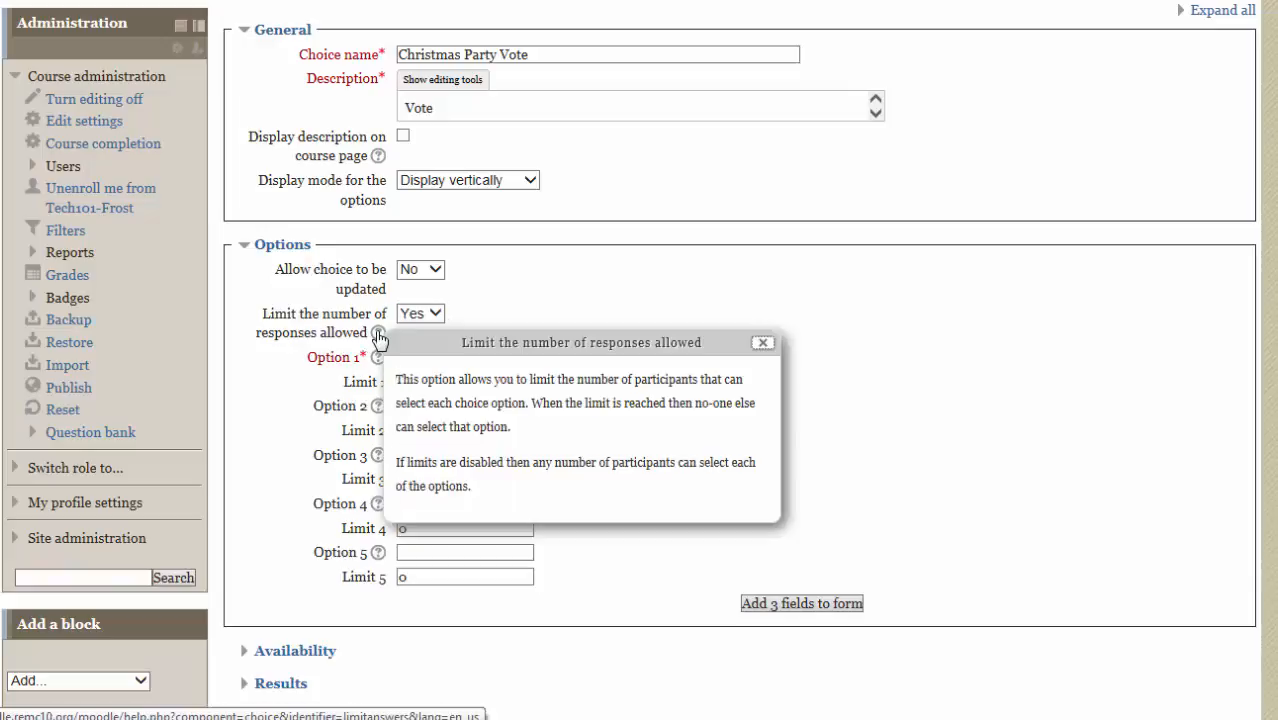
left_click(760, 345)
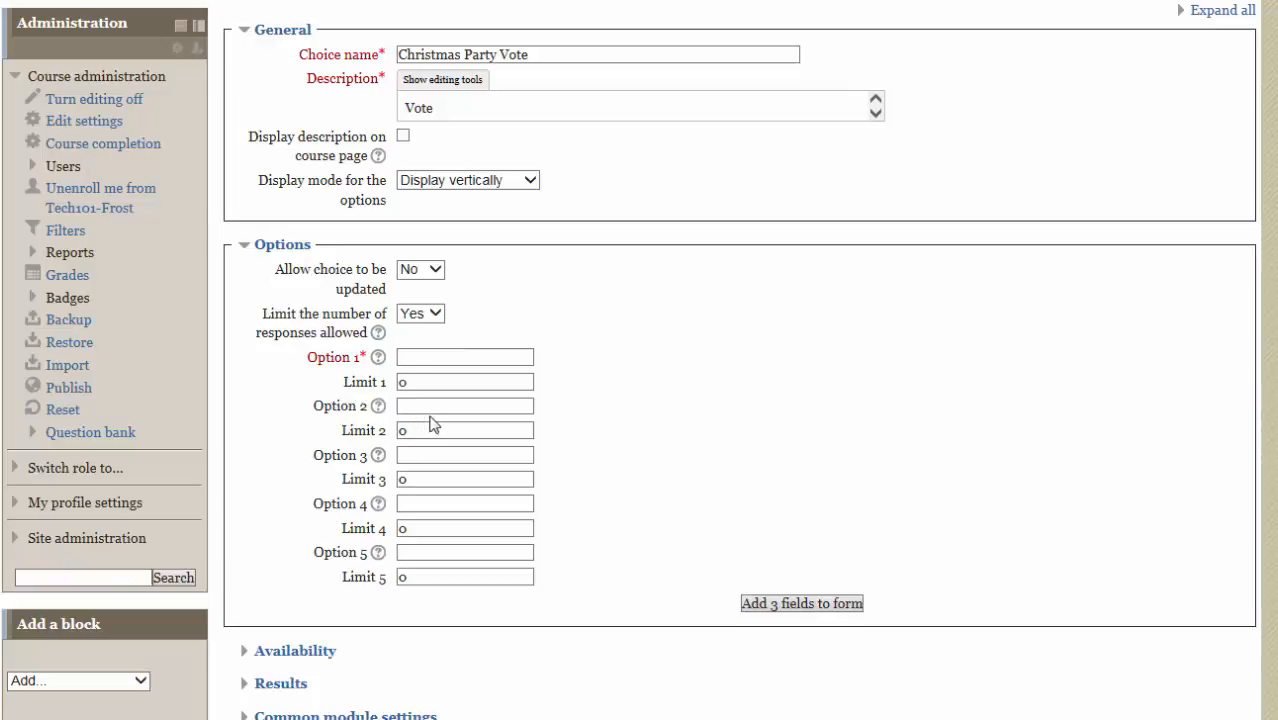
left_click(432, 314)
left_click(424, 300)
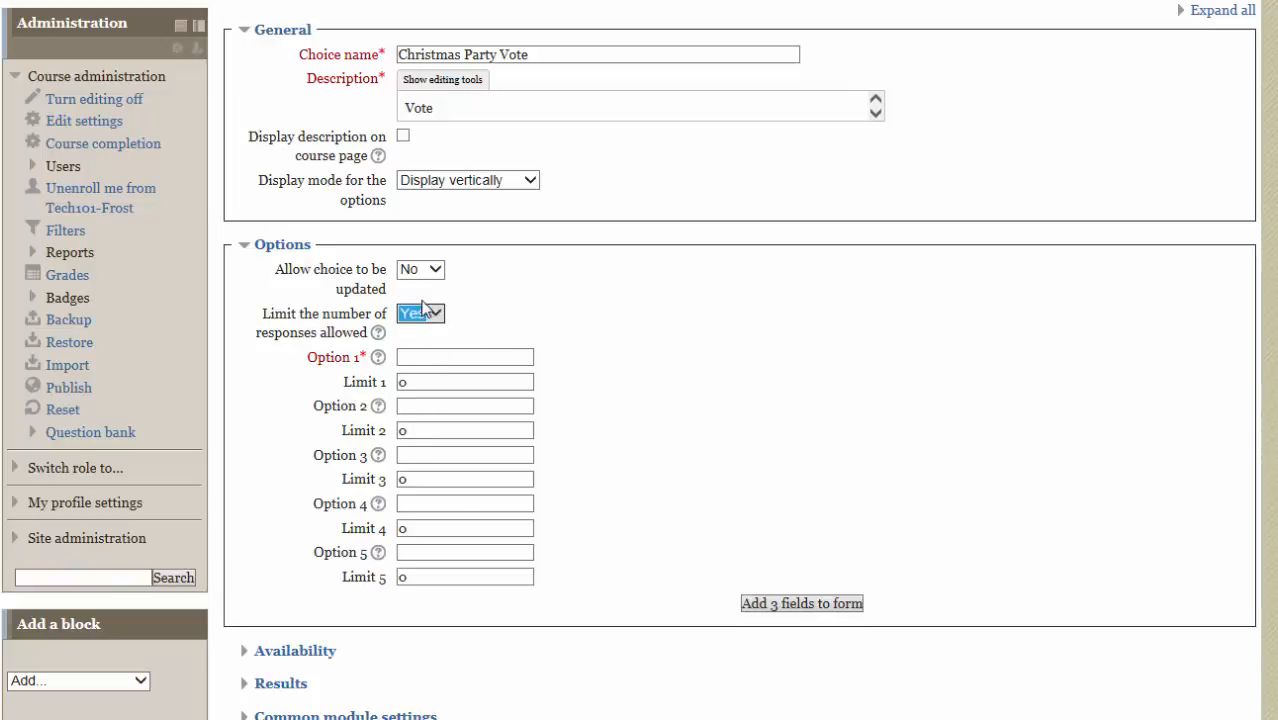
- Enter "Pizza Party" as Option 1 and "Sub Party" as Option 2
left_click(453, 355)
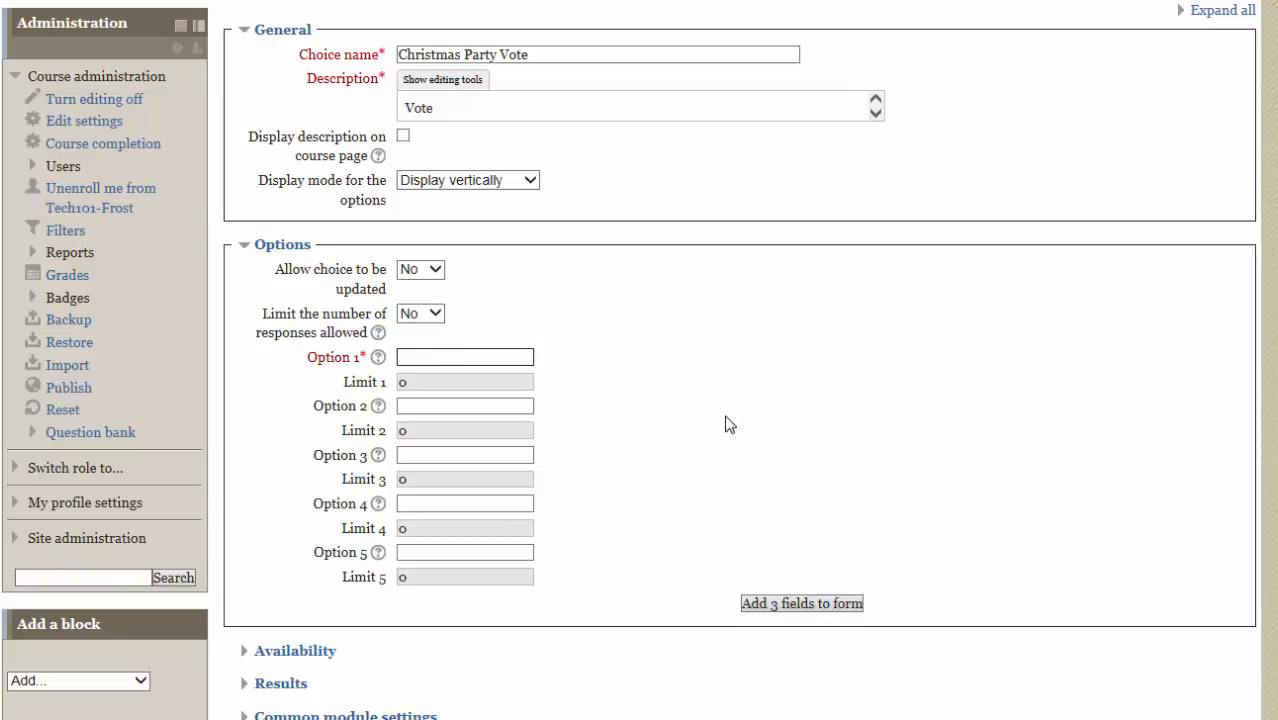
type("Pizza Party")
key("Tab")
key("Tab")
type("Sub Party")
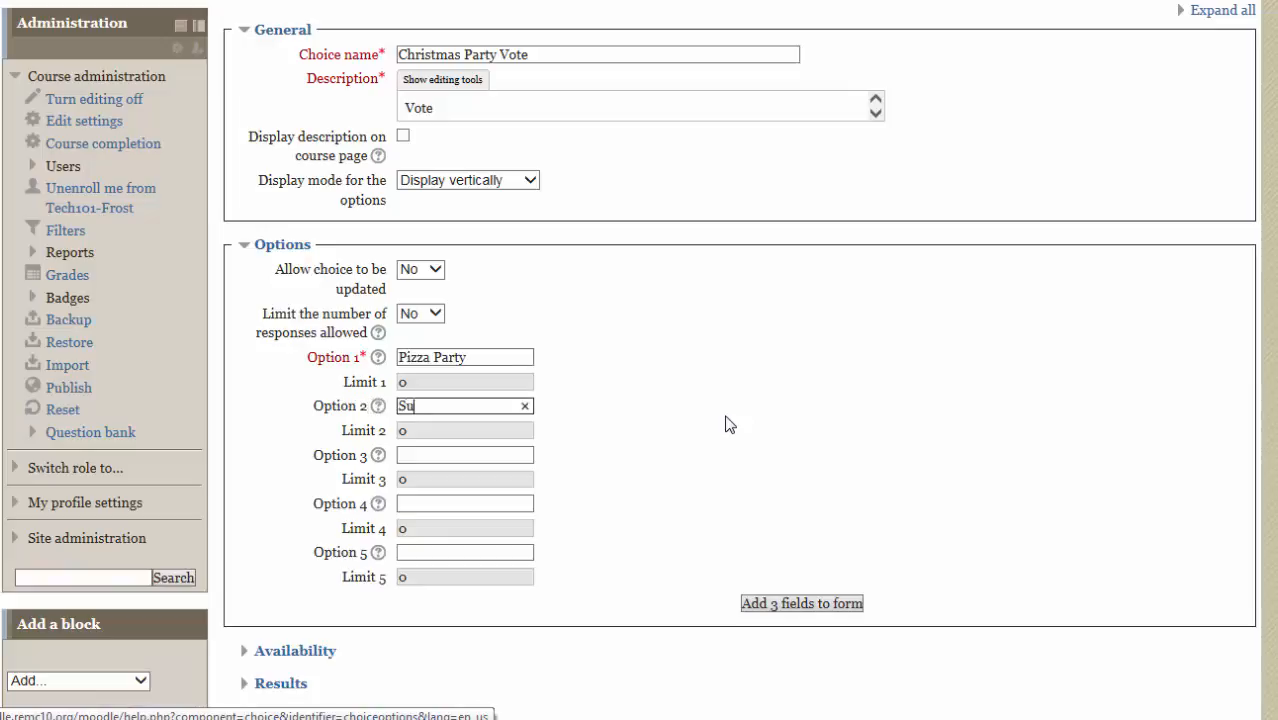
key("Tab")
key("Tab")
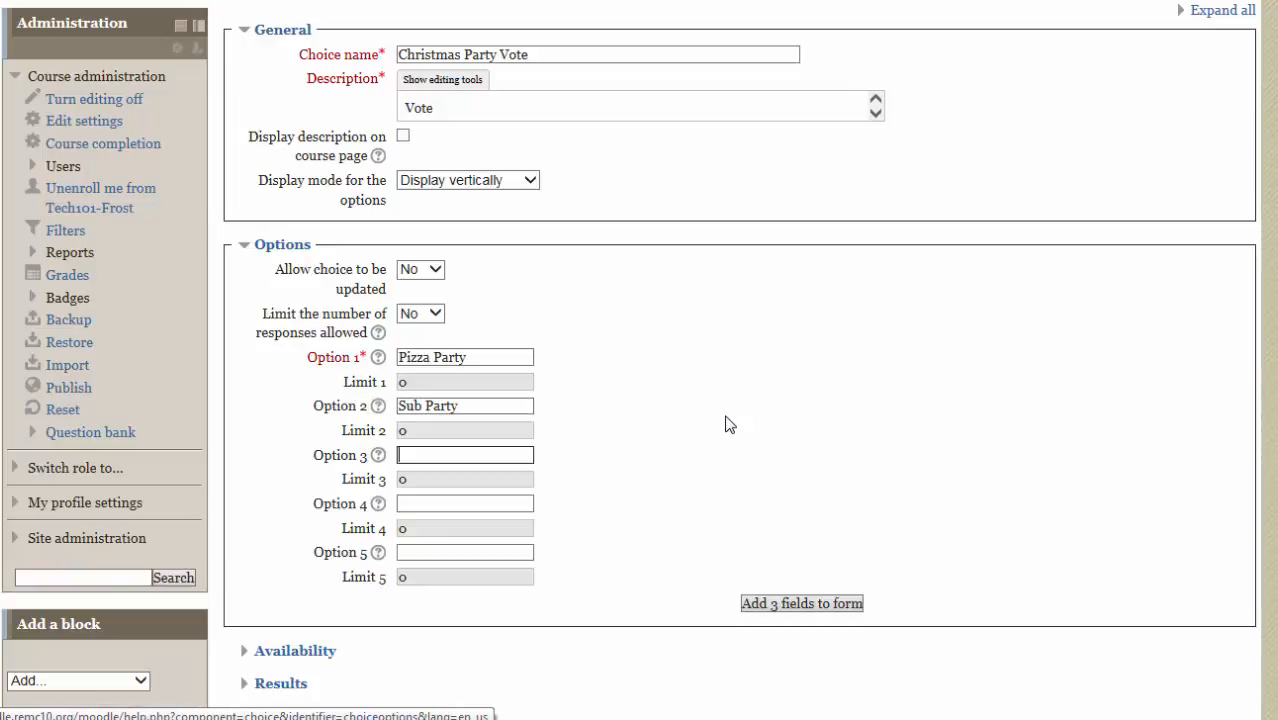
- Enter "Ice Cream Party" as Option 3 and "Candy Party" as Option 4
type("Ice Cream Party")
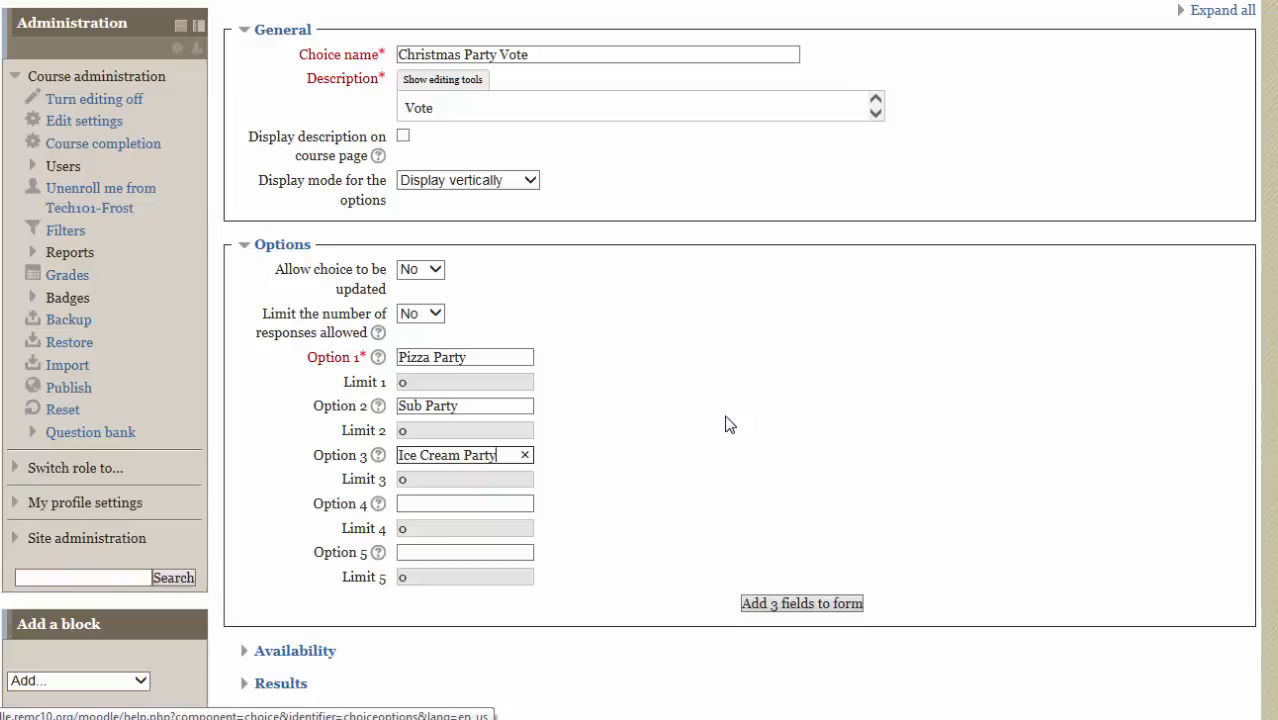
key("Tab")
key("Tab")
type("Cand")
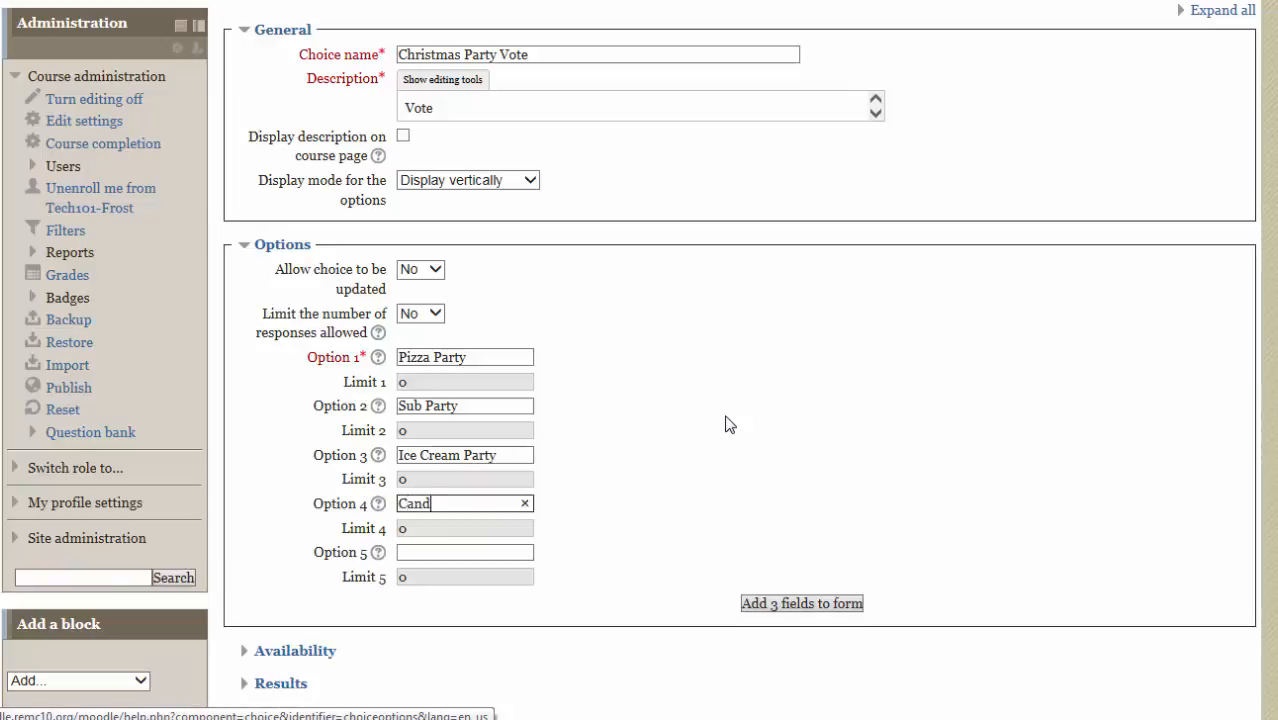
type("y Party")
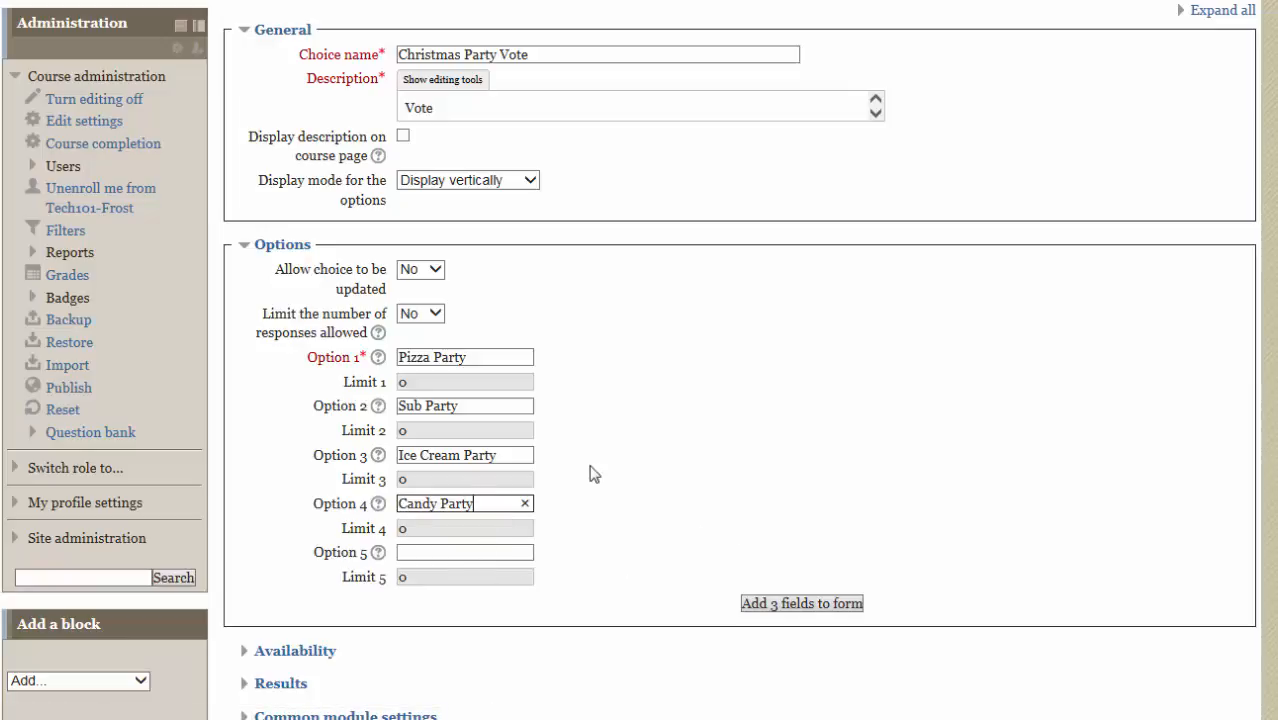
- Restrict answering to a time period and set its closing day to 9 and hour to 15
scroll(590, 474, "down", 2)
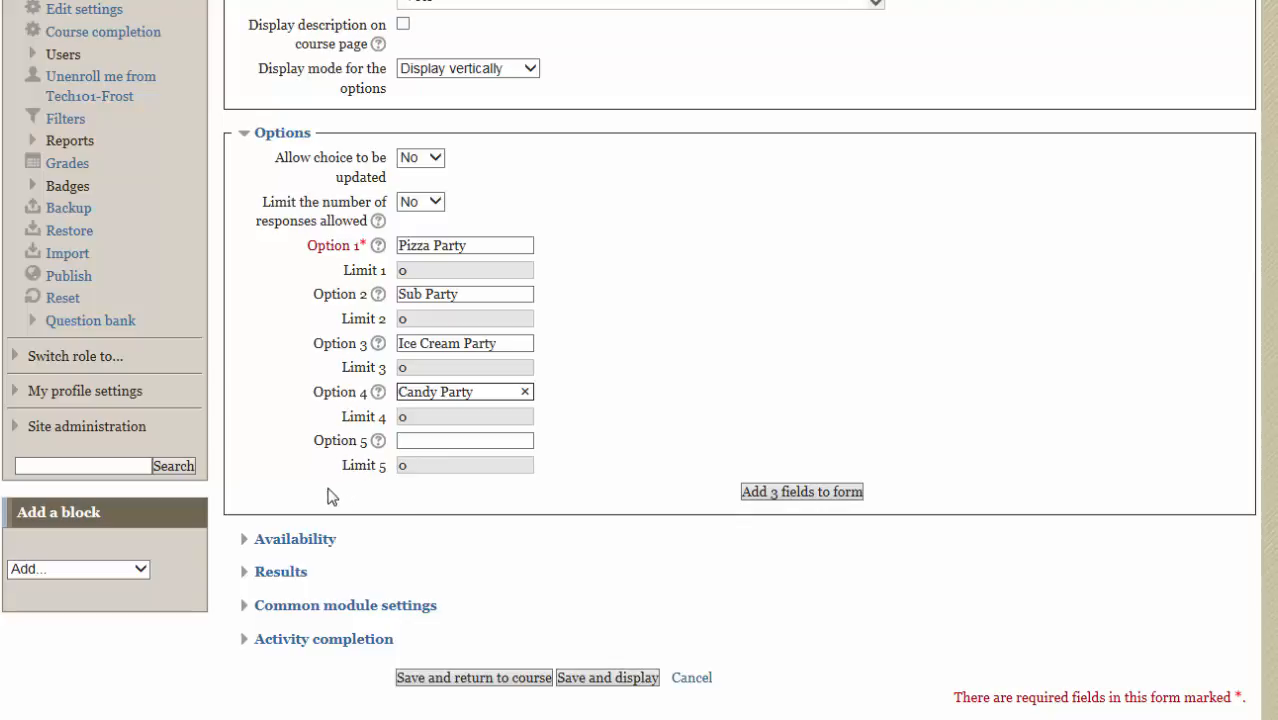
scroll(485, 542, "down", 2)
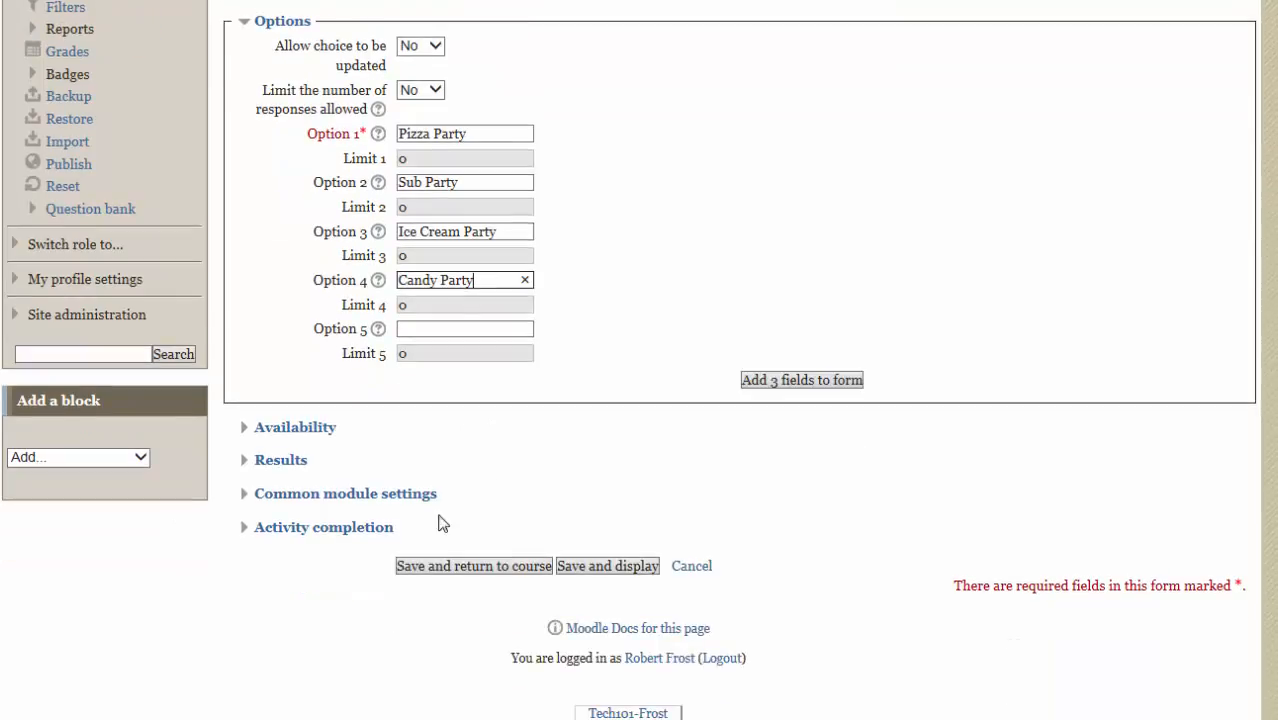
left_click(318, 430)
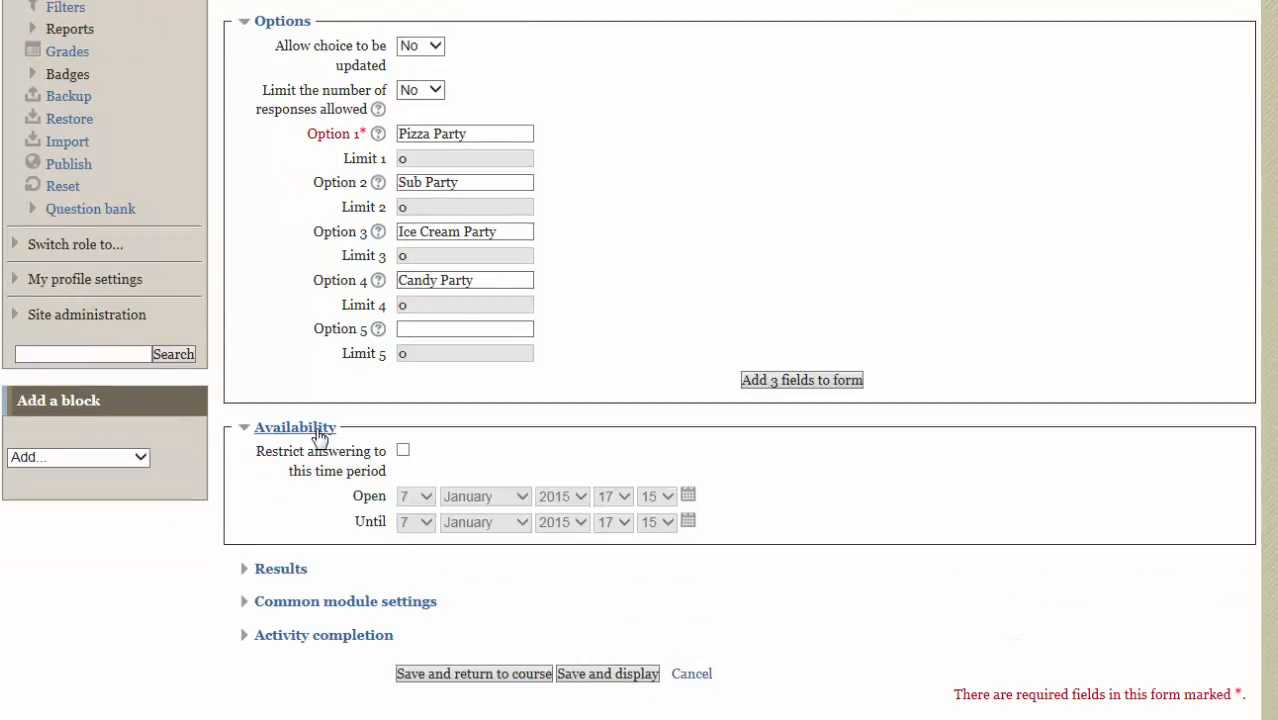
left_click(403, 451)
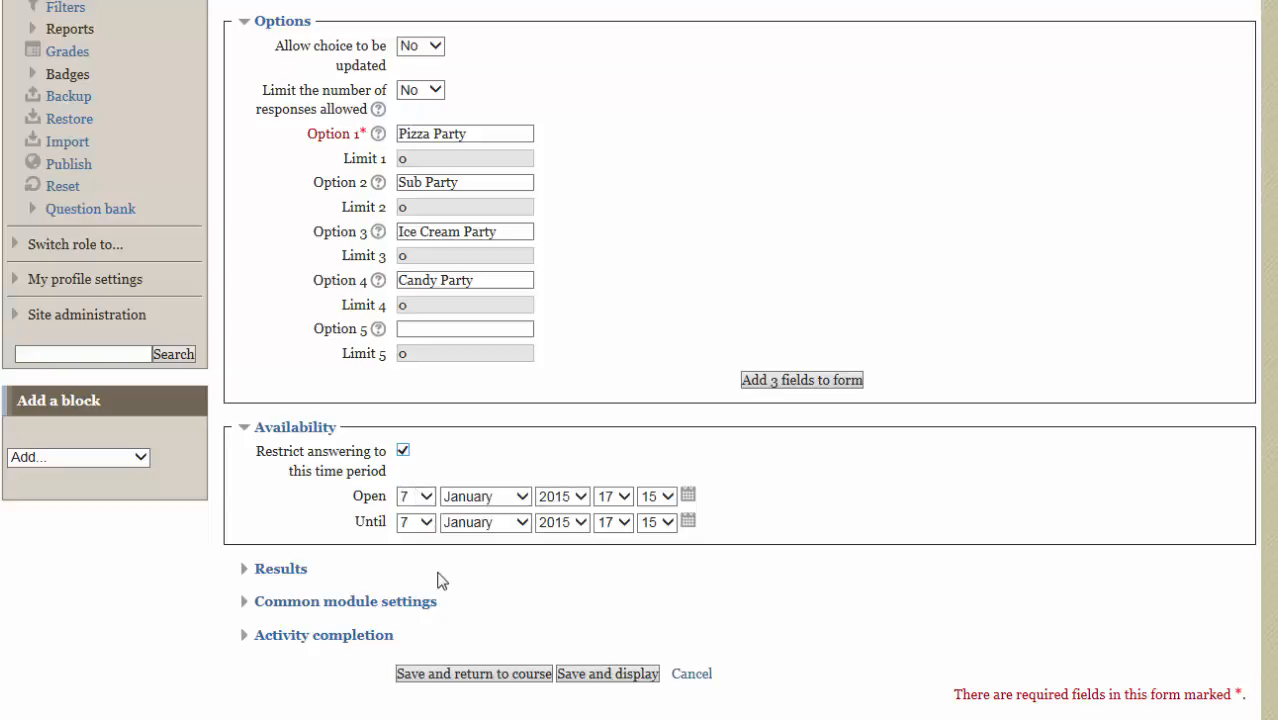
left_click(422, 522)
left_click(410, 381)
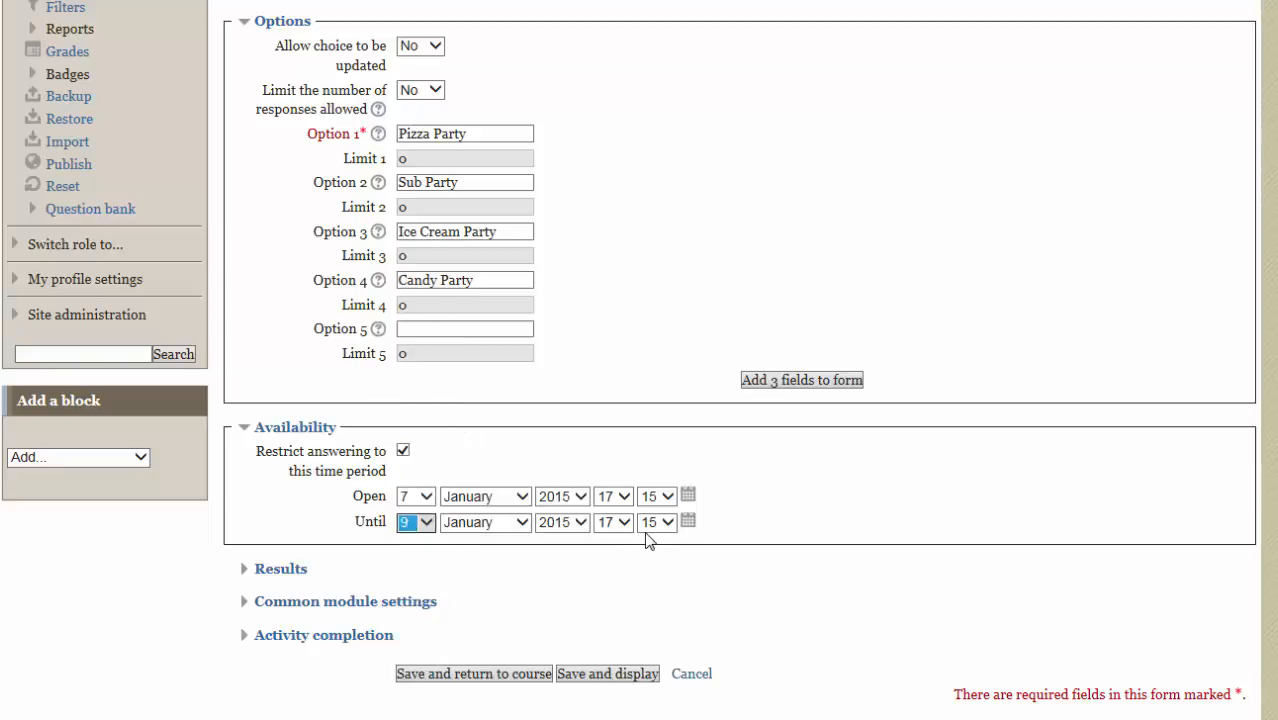
left_click(612, 522)
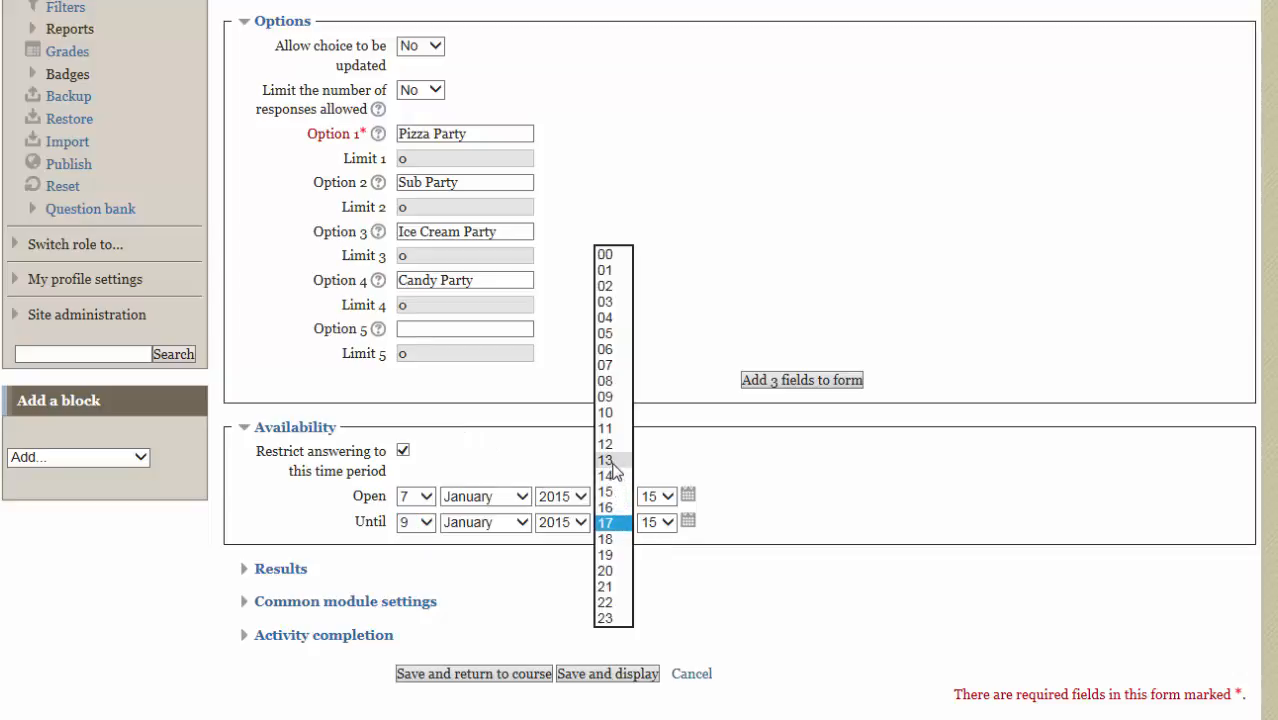
left_click(608, 490)
left_click(760, 517)
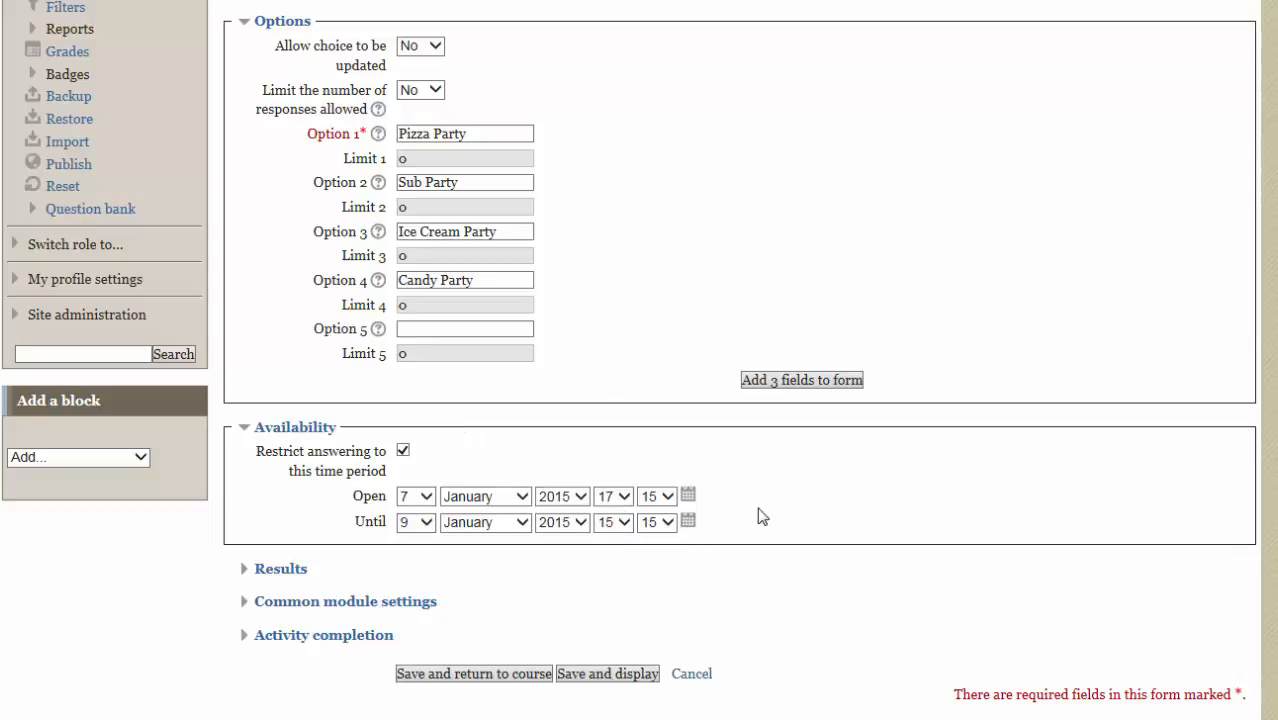
- Set the results to show to students only after the choice is closed, published anonymously without student names
scroll(765, 514, "down", 2)
left_click(333, 466)
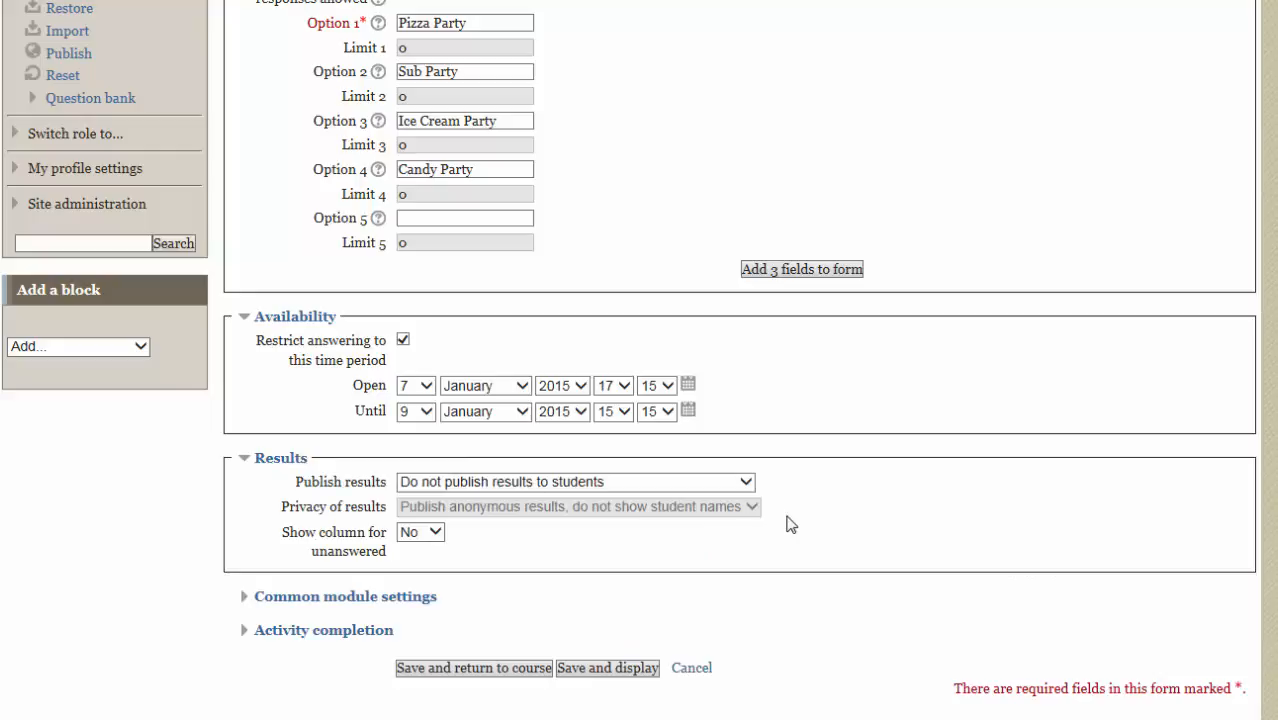
scroll(793, 522, "down", 2)
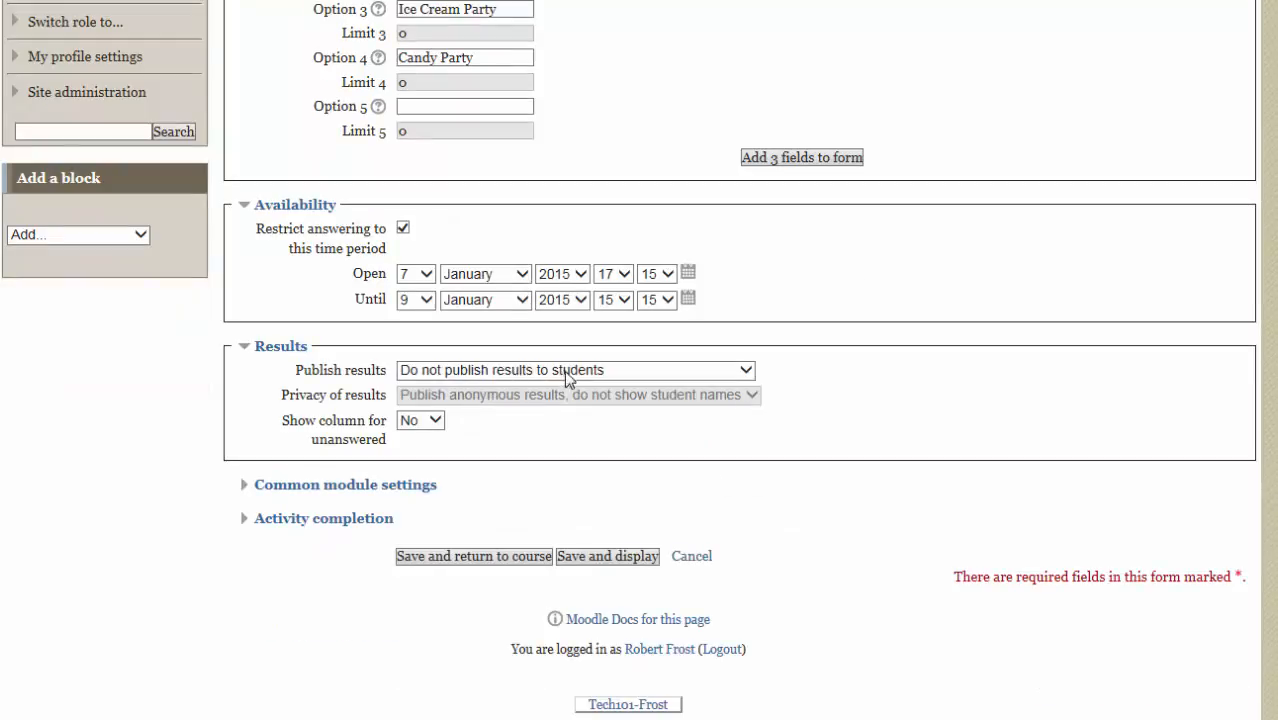
left_click(557, 376)
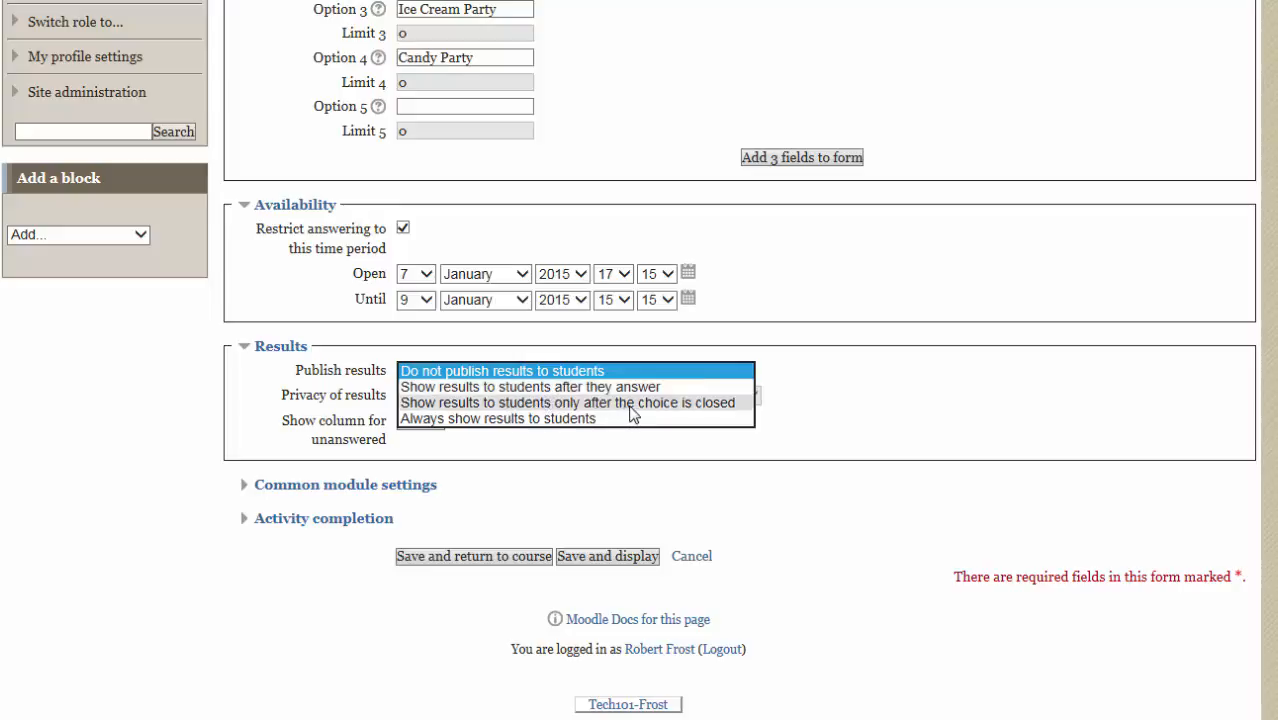
left_click(519, 406)
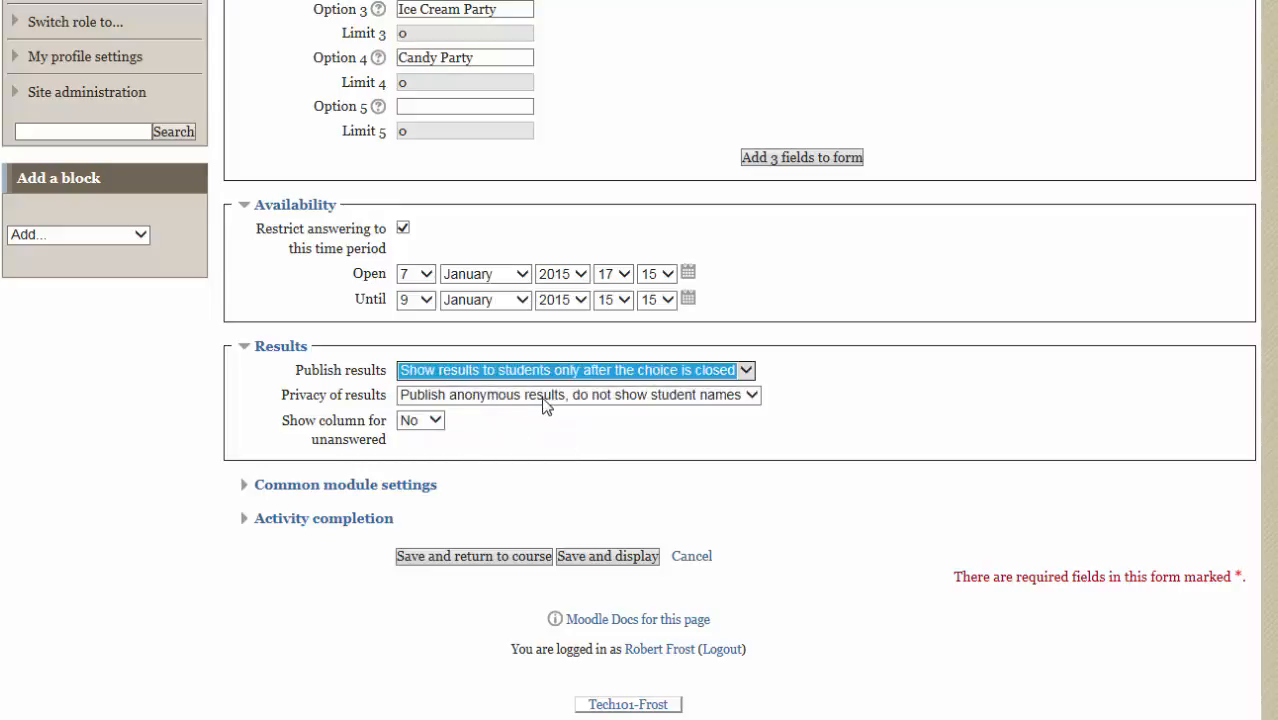
left_click(619, 395)
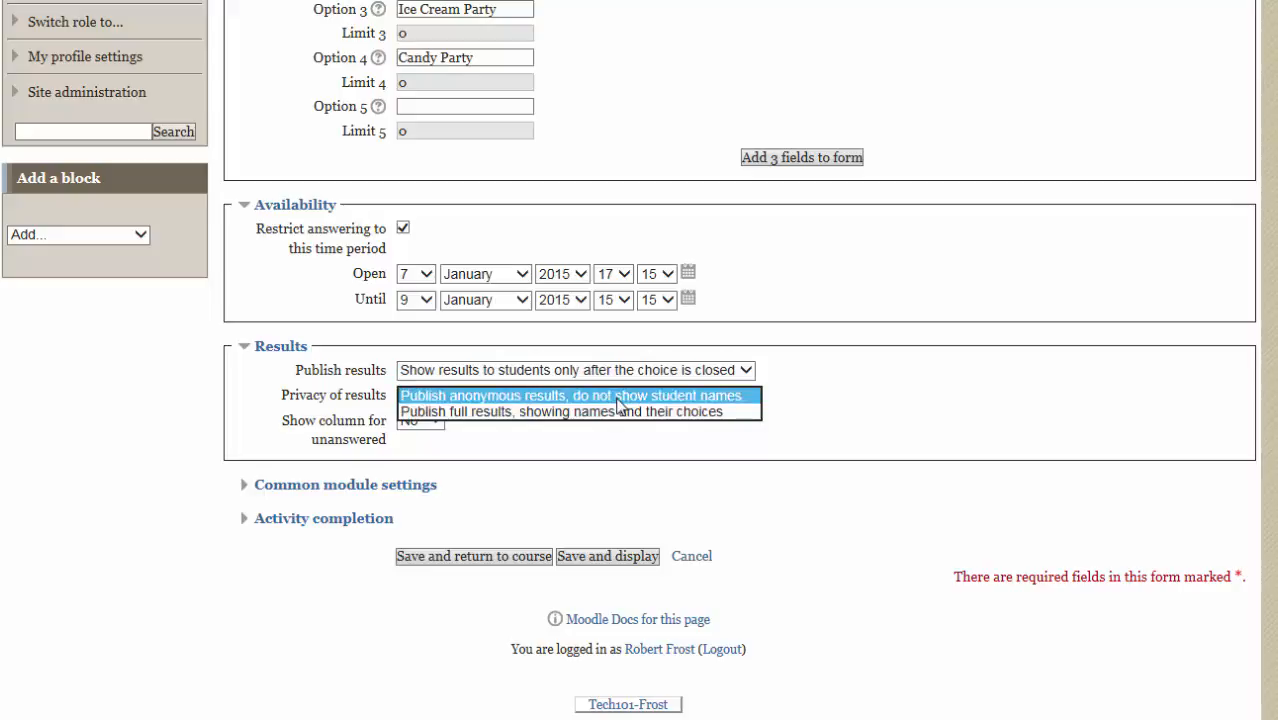
left_click(617, 399)
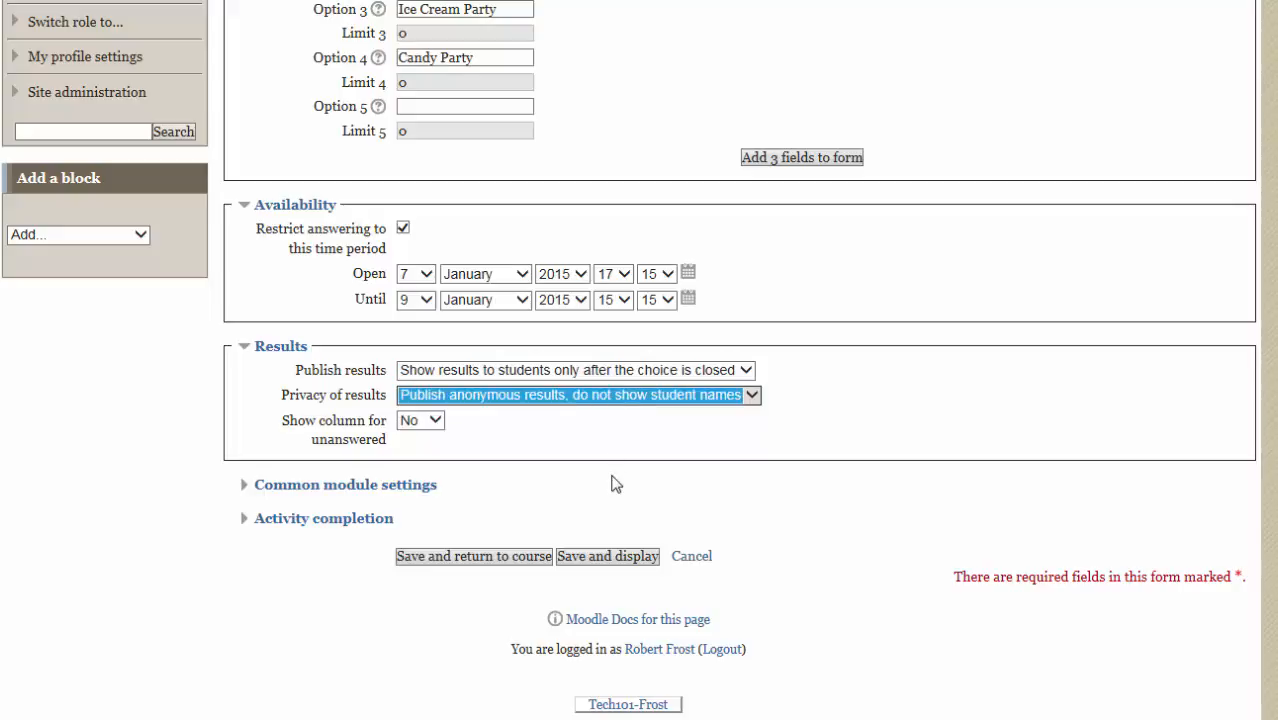
- Set the results to show a column for unanswered responses
left_click(437, 422)
left_click(437, 422)
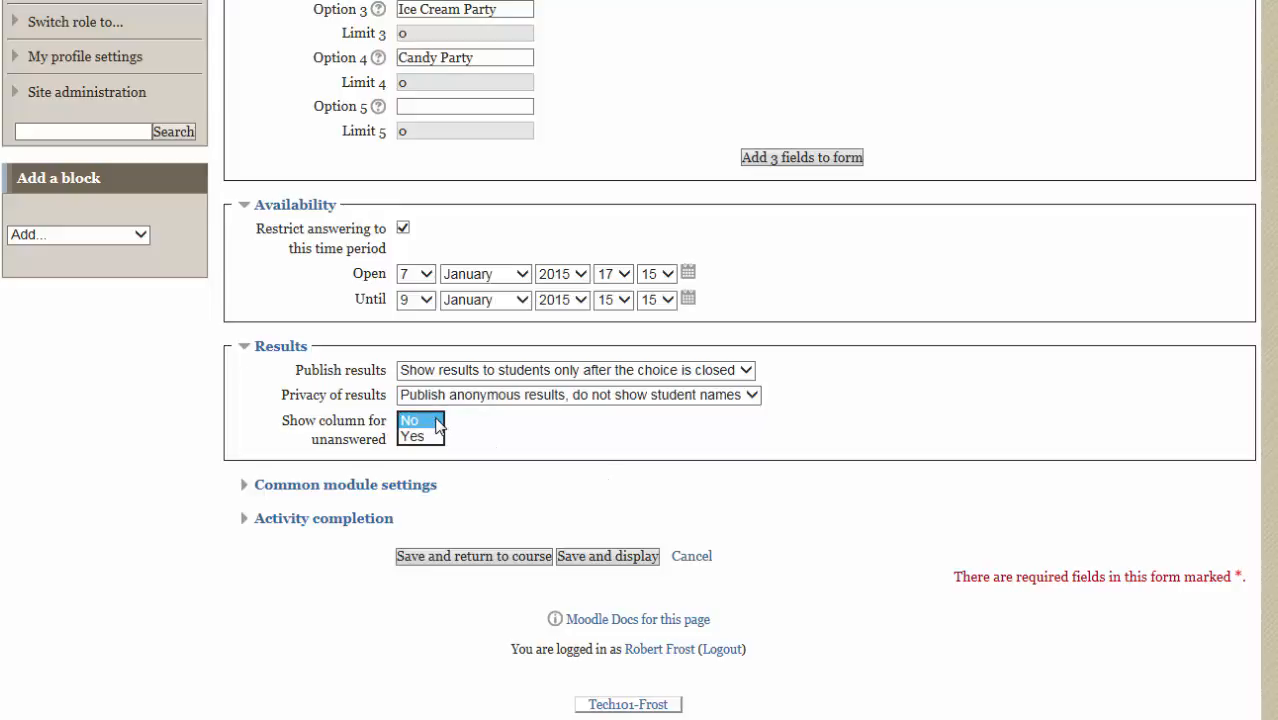
left_click(485, 437)
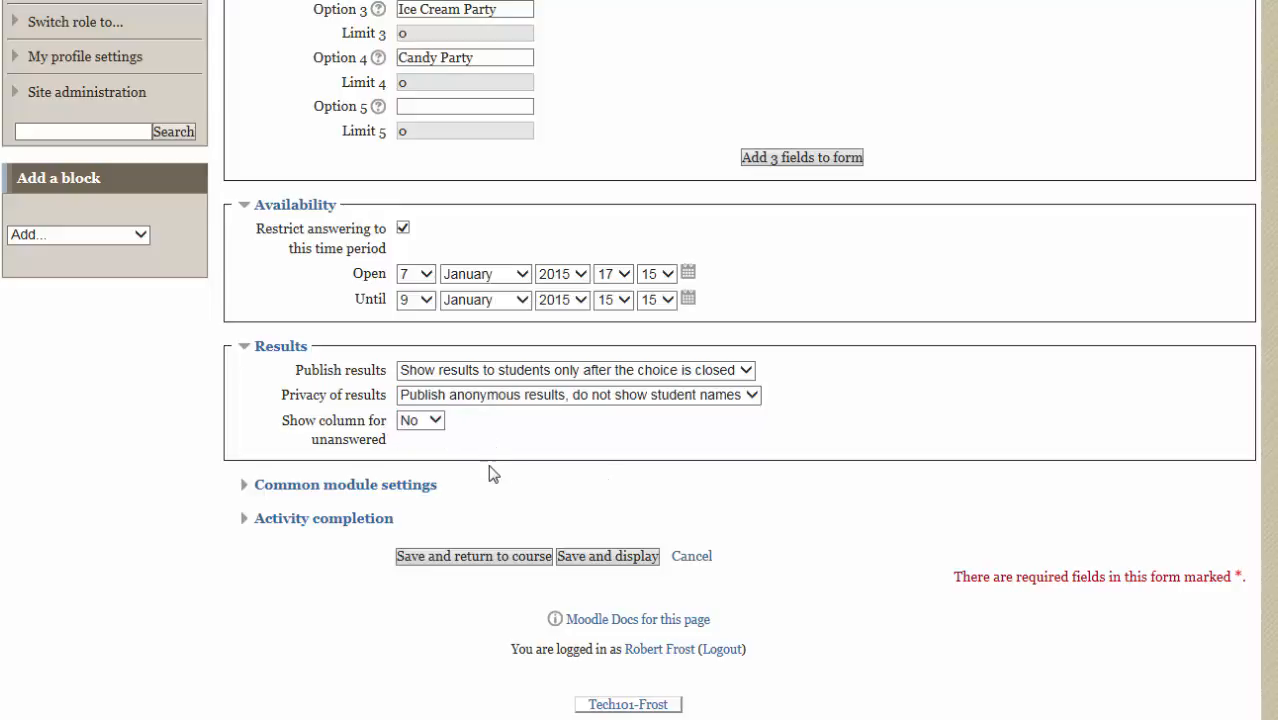
left_click(437, 422)
left_click(430, 437)
- Review the common module settings and the activity completion settings of the choice, collapsing each section again
left_click(420, 490)
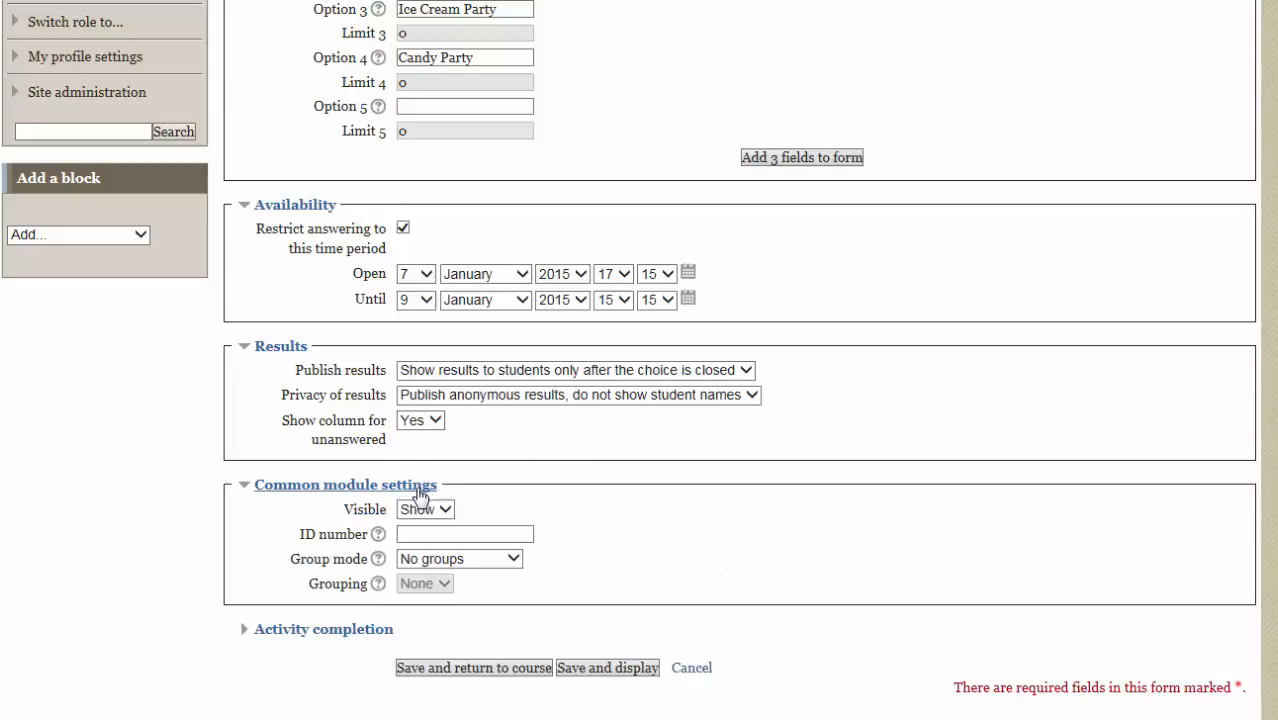
left_click(420, 490)
left_click(380, 518)
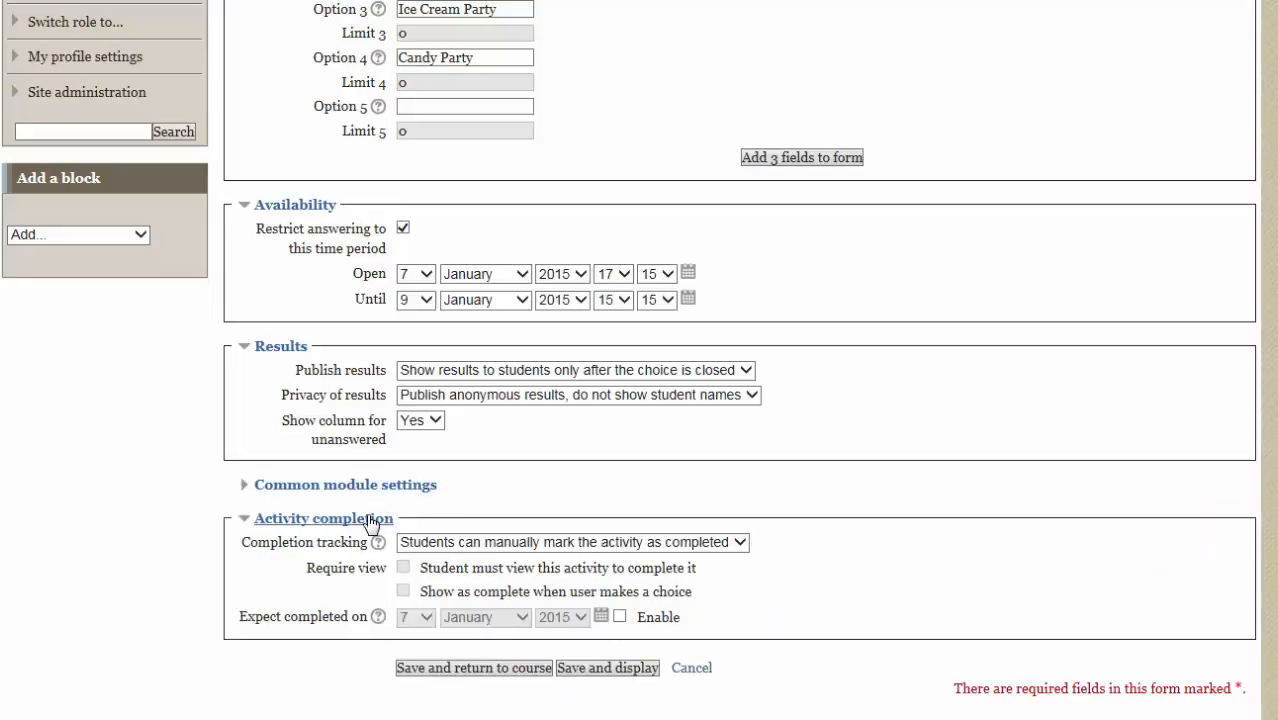
left_click(375, 520)
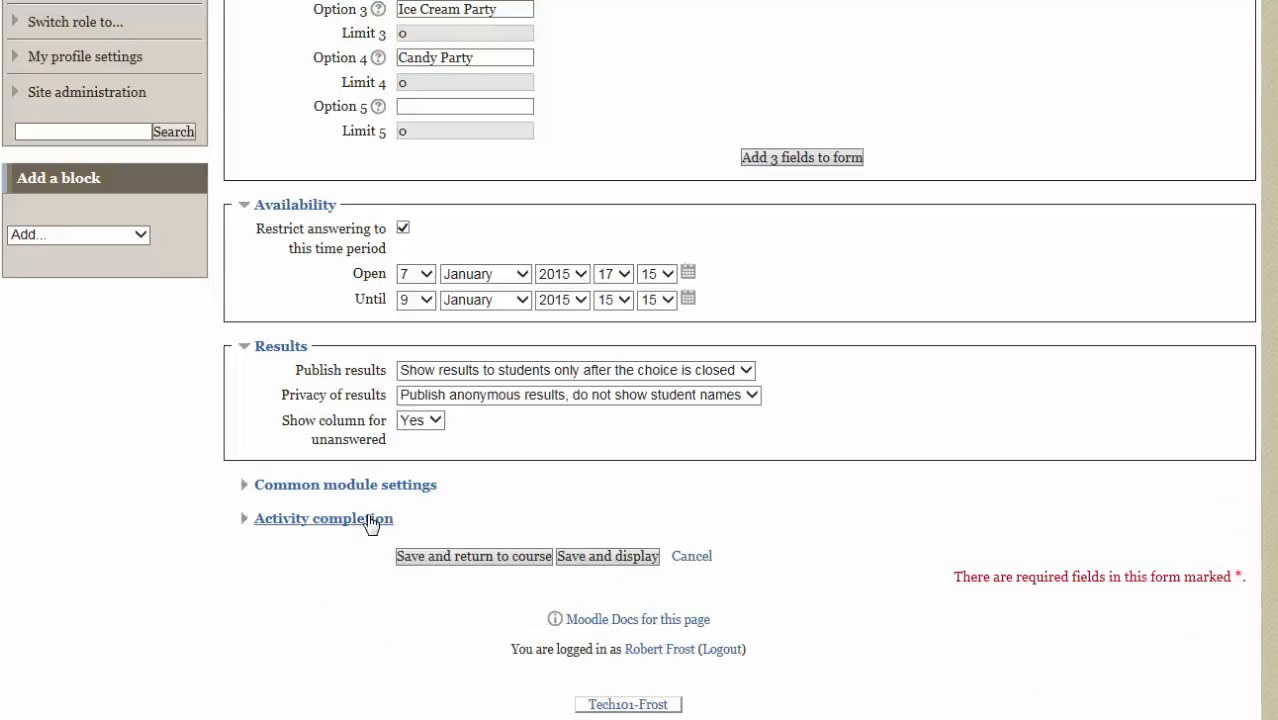
- Save the new choice, returning to the course page, and open Christmas Party Vote in Topic 1 to view it
left_click(488, 558)
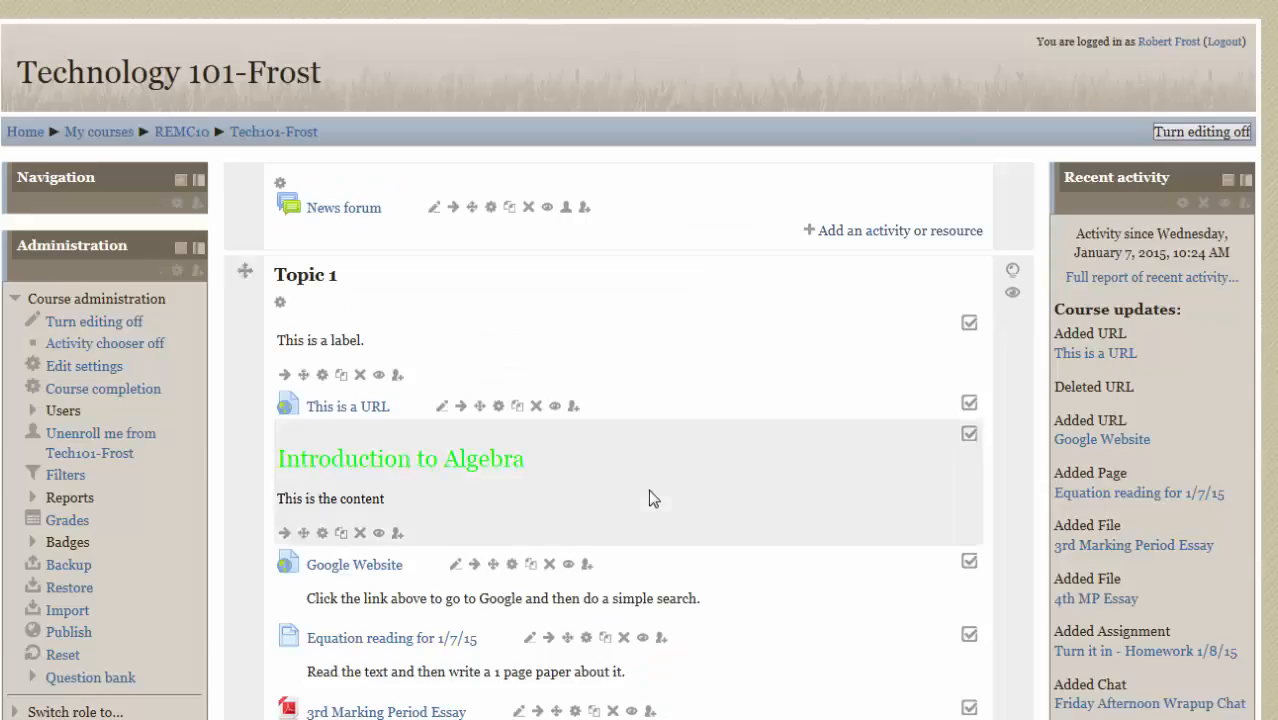
scroll(645, 495, "down", 3)
scroll(627, 623, "down", 1)
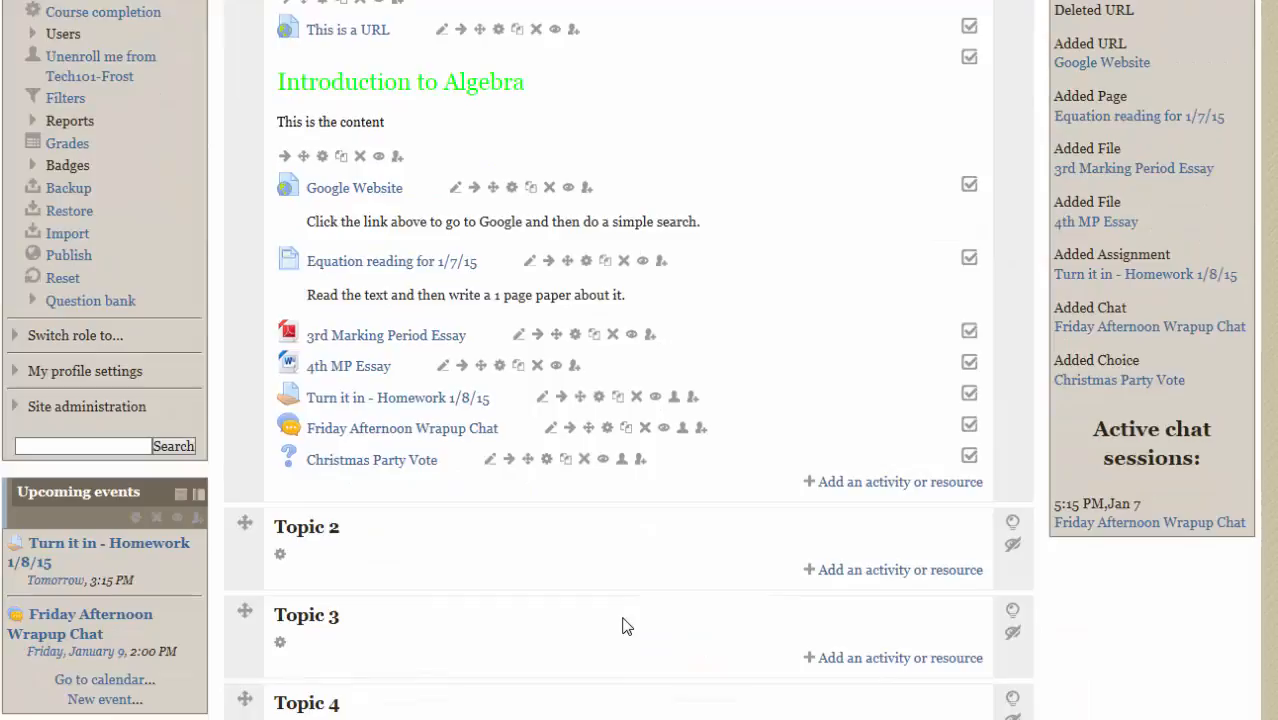
left_click(387, 464)
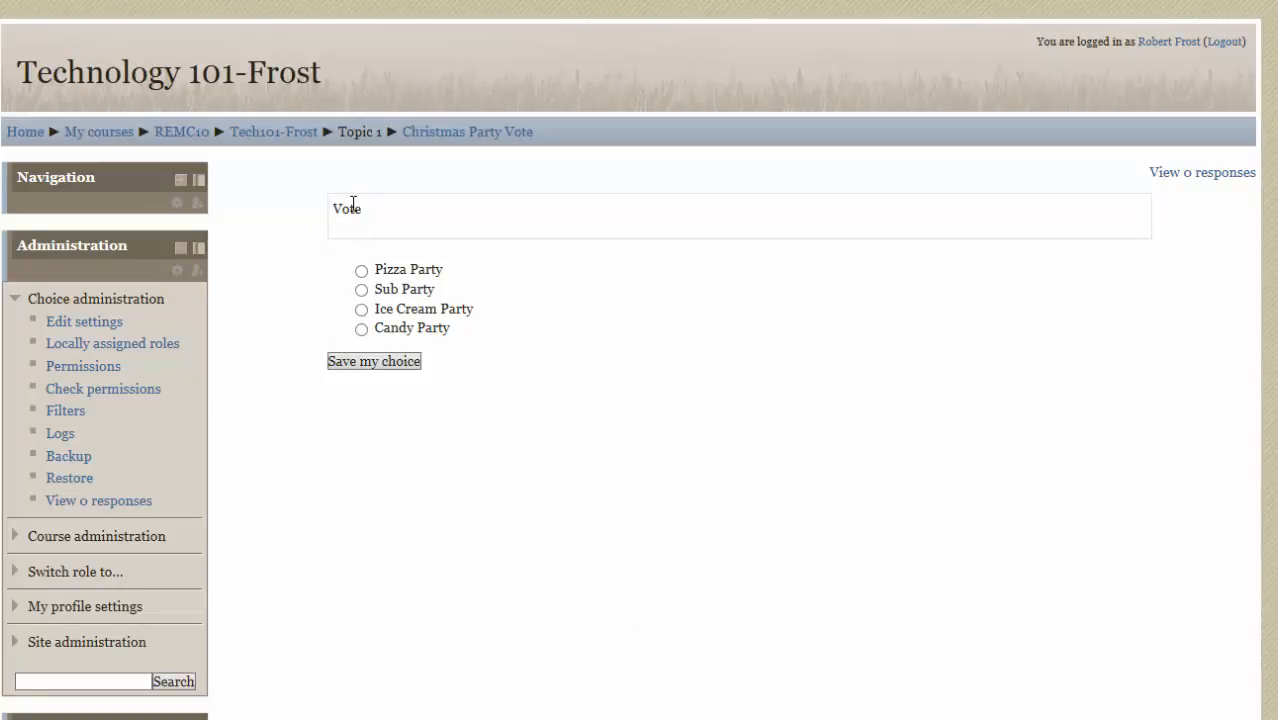
- Change the Christmas Party Vote description to "Vote for one type of party for our annual Christmas gathering." and save, returning to the course
left_click(273, 136)
scroll(506, 444, "down", 5)
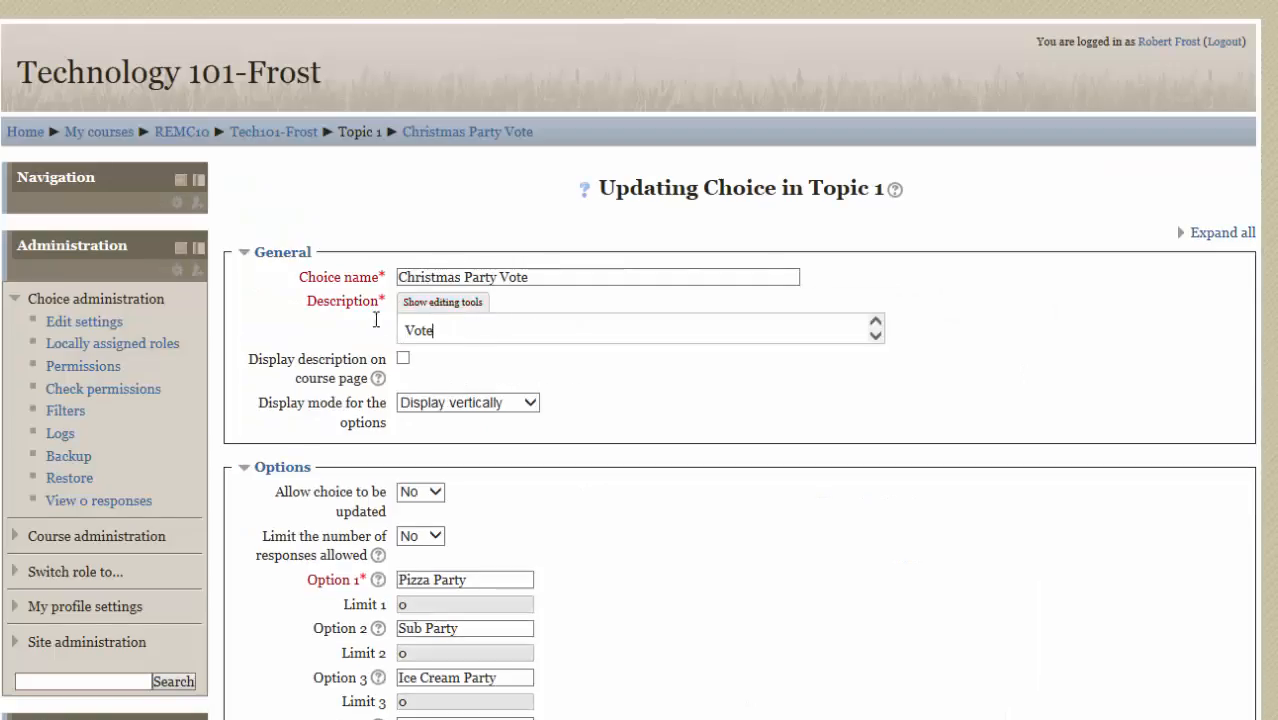
left_click_drag(434, 331, 376, 328)
type("Vote for one type o")
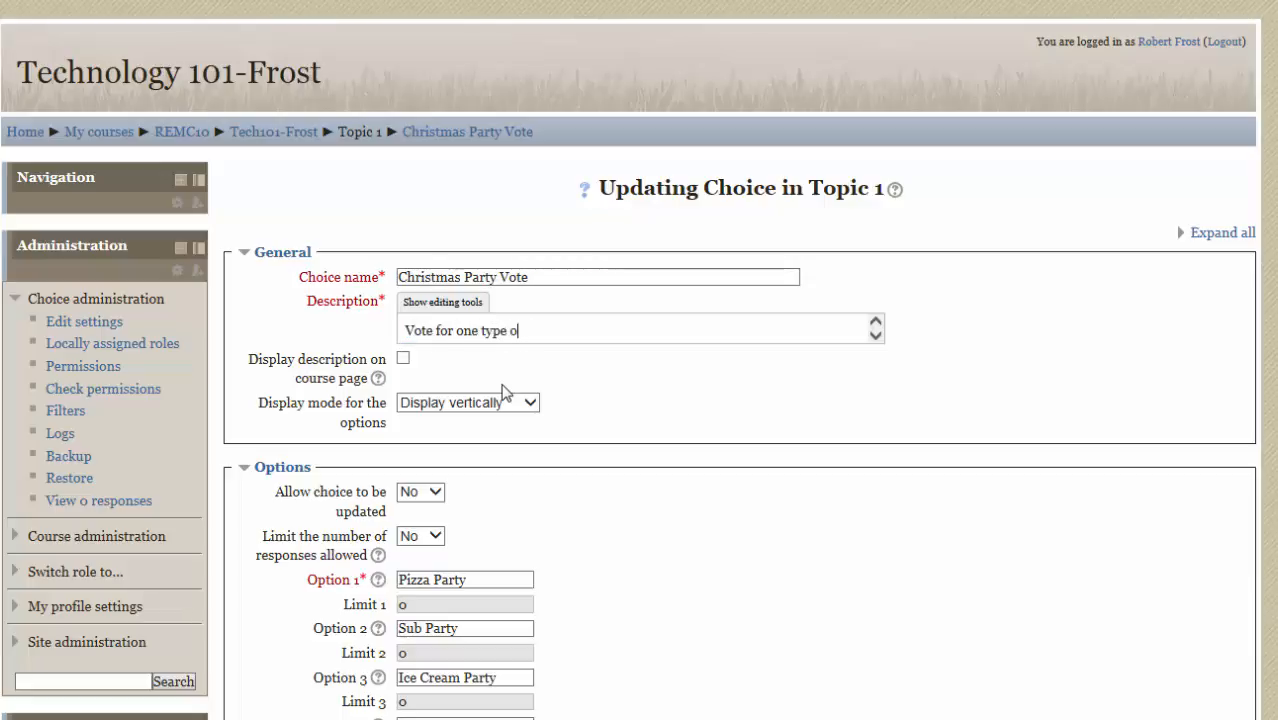
type("f party for our annual Chri")
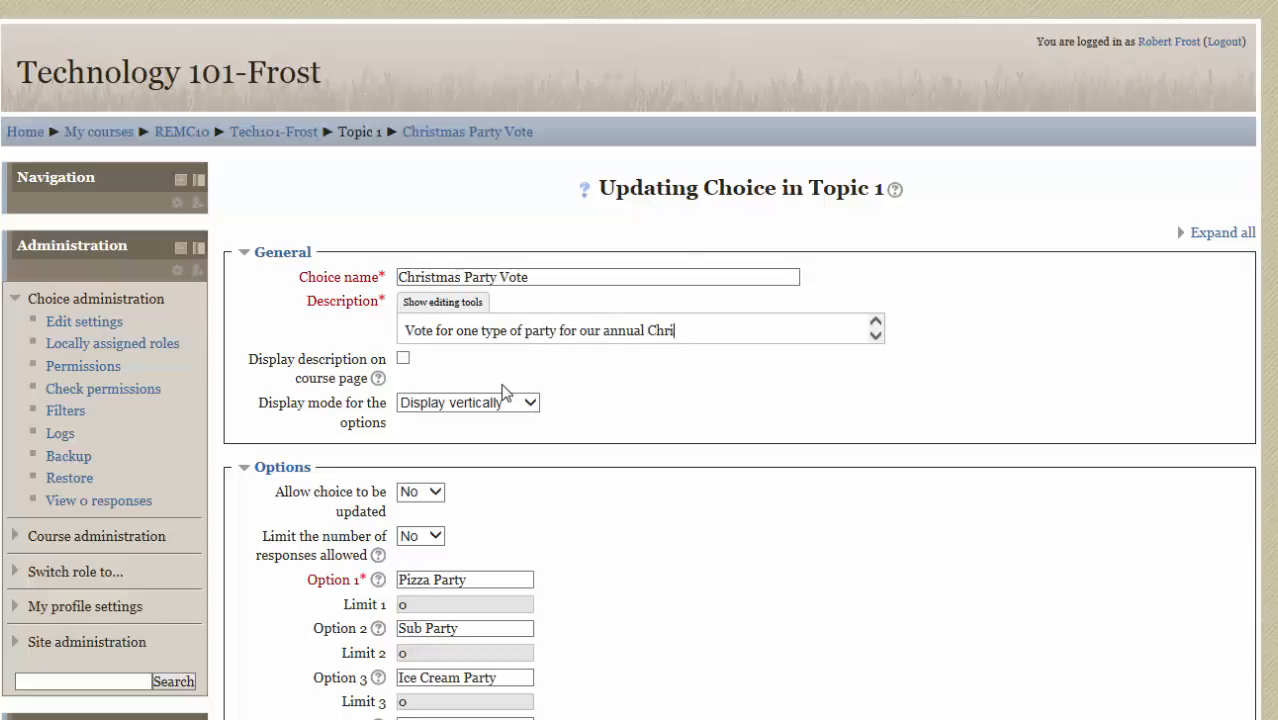
type("stmas gathering.")
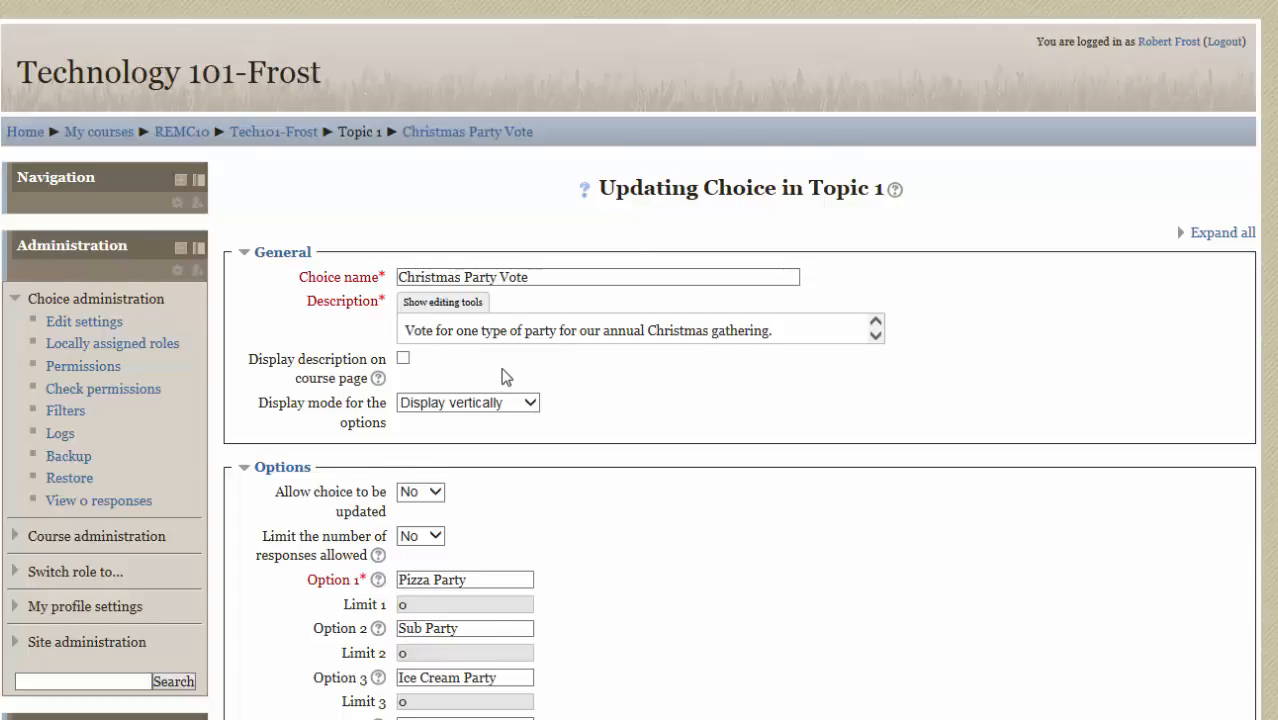
scroll(502, 377, "down", 5)
left_click(479, 516)
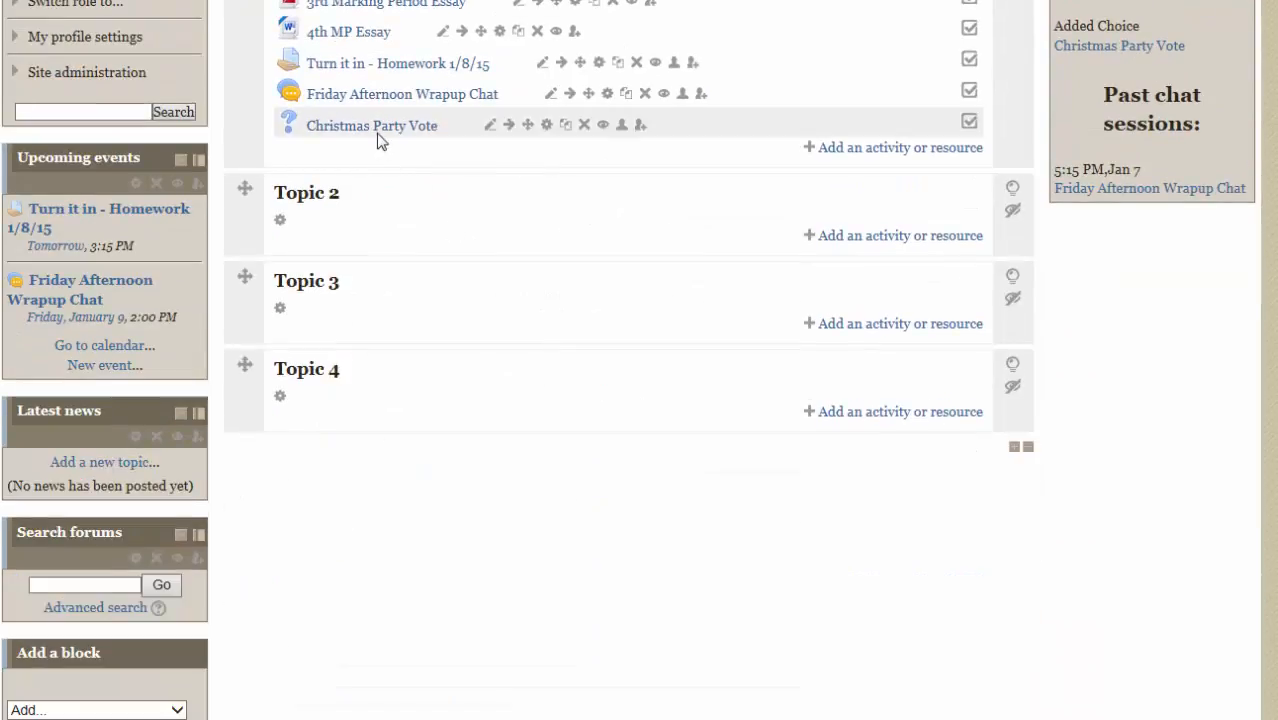
- Submit a vote for Sub Party in the Christmas Party Vote choice and view its responses
left_click(414, 127)
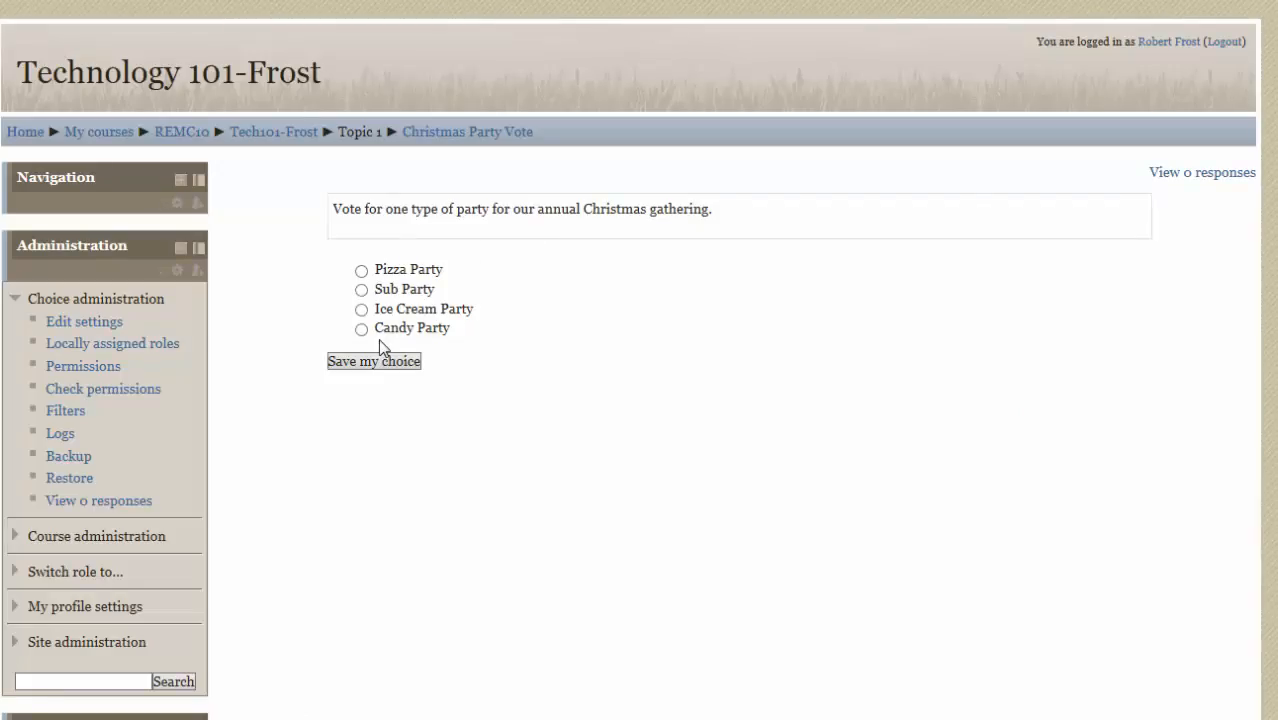
left_click(361, 291)
left_click(400, 366)
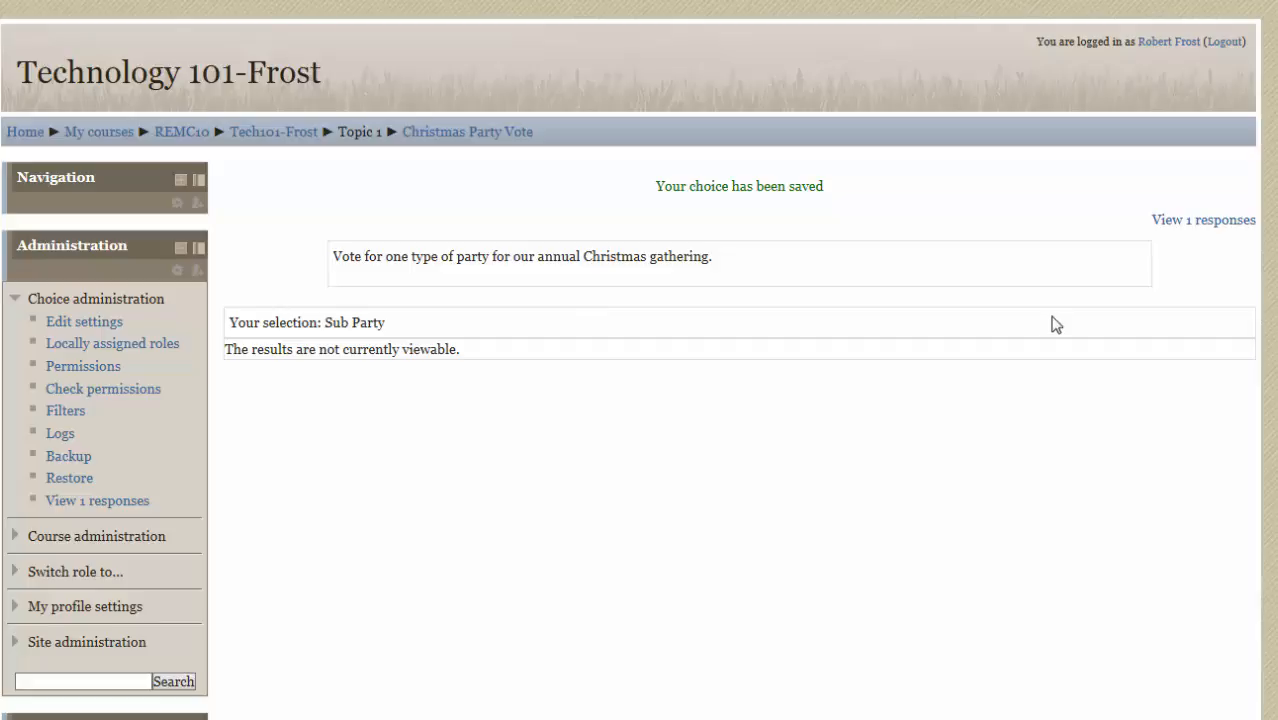
left_click(1193, 222)
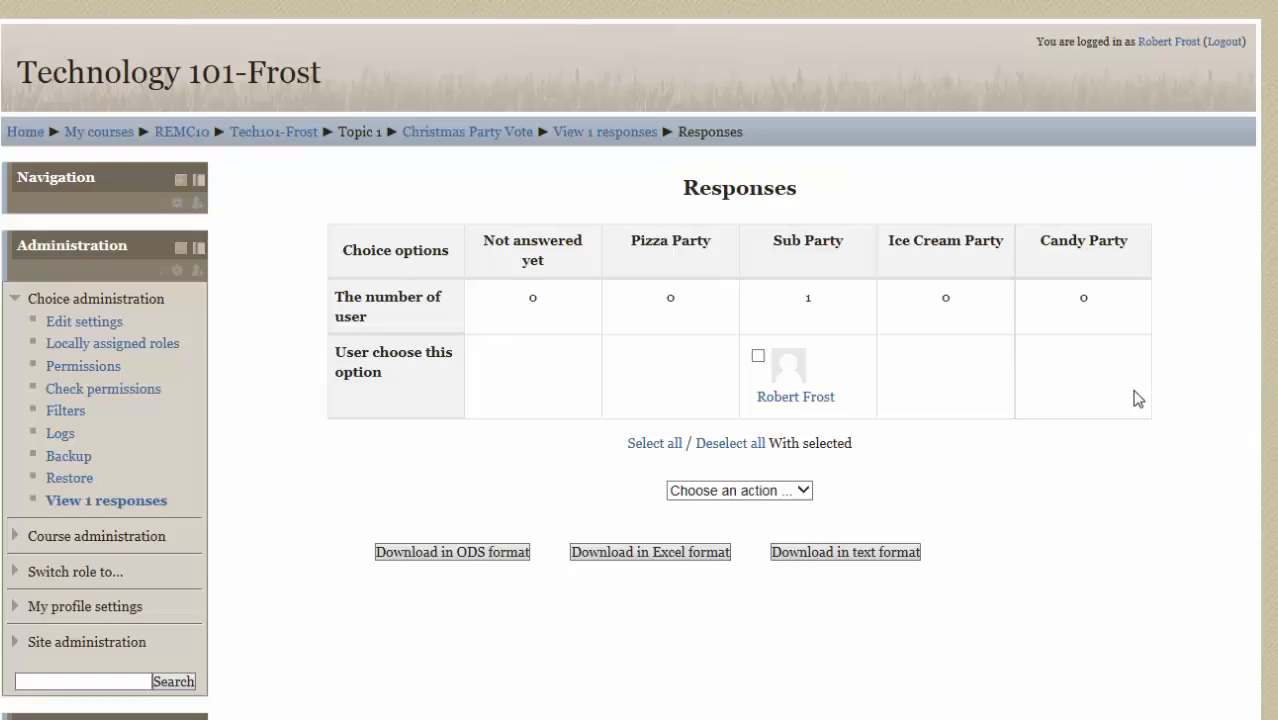